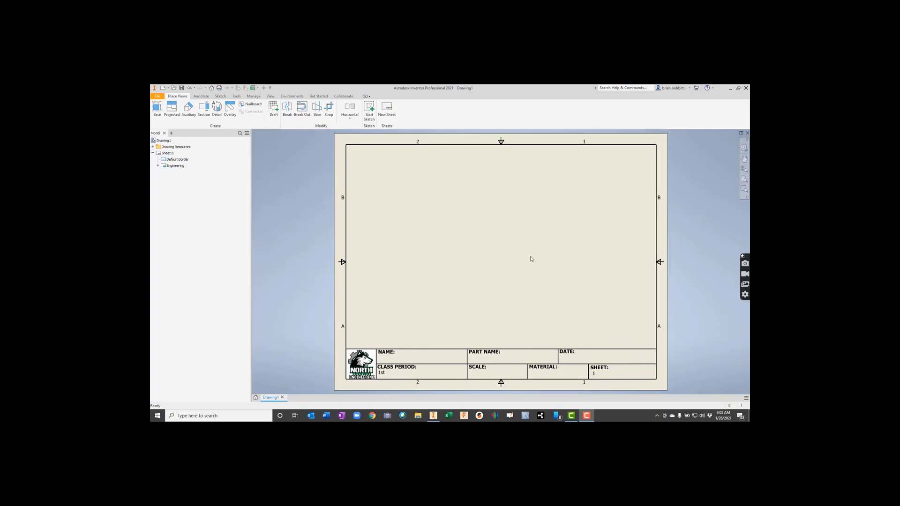
Start a new drawing from the Standard.idw template.
{"action": "left_click", "coordinate": [163, 88]}
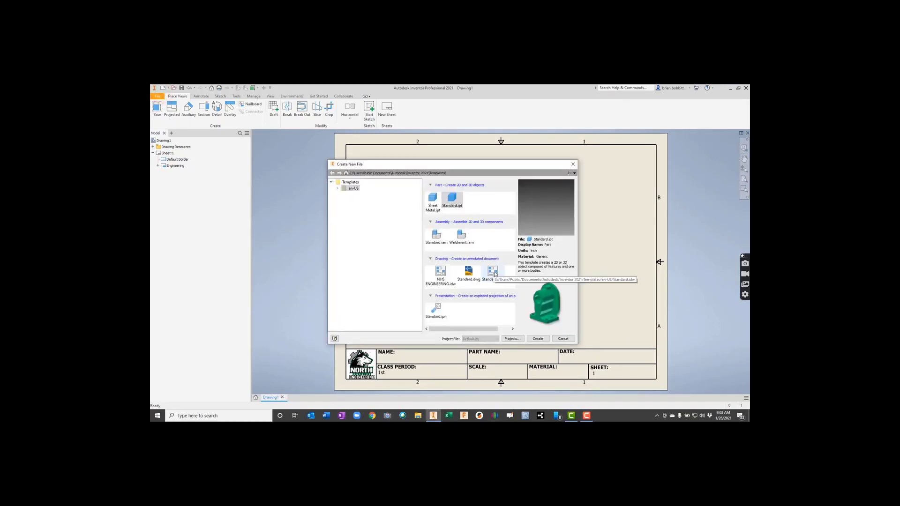
{"action": "double_click", "coordinate": [493, 272]}
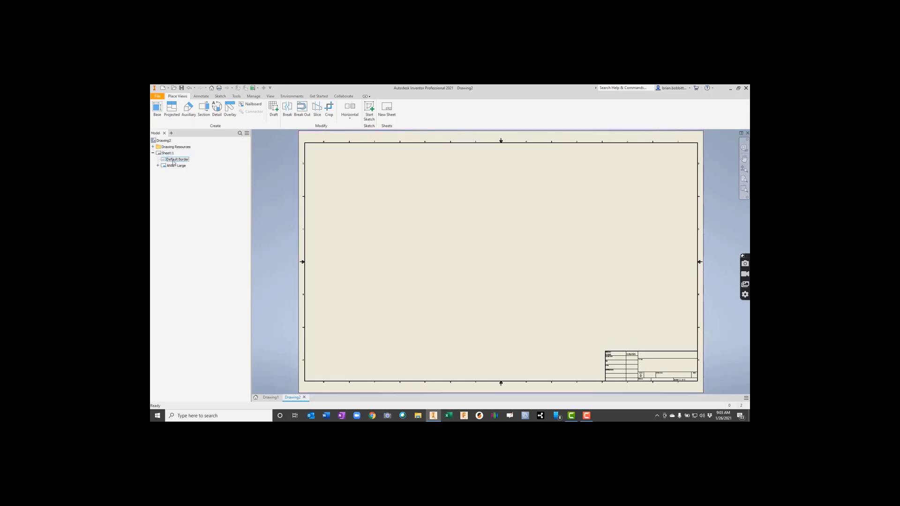
Delete the Default Border and the ANSI - Large title block from the sheet.
{"action": "left_click", "coordinate": [173, 162]}
{"action": "right_click", "coordinate": [174, 162]}
{"action": "left_click", "coordinate": [182, 173]}
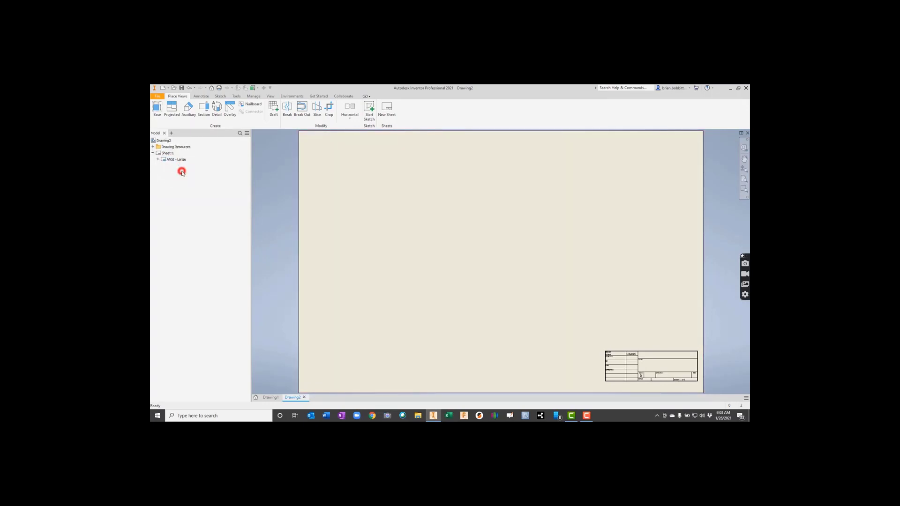
{"action": "right_click", "coordinate": [173, 159]}
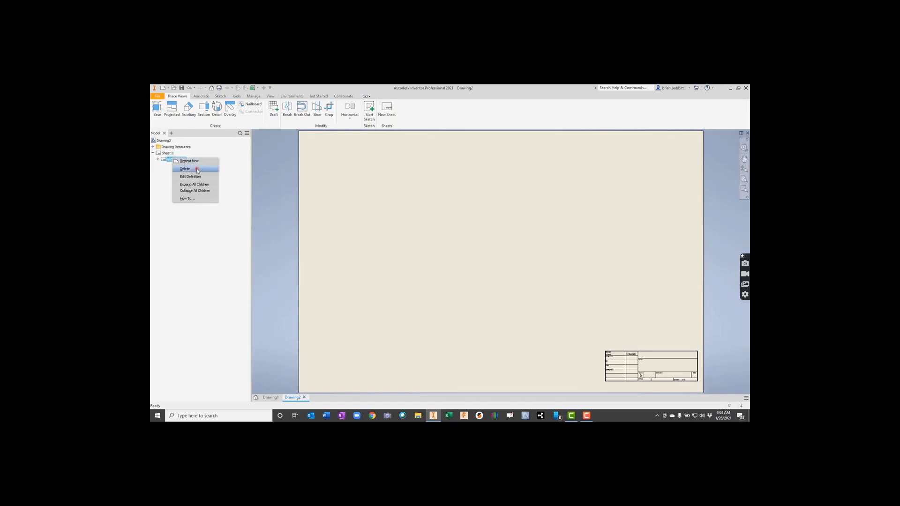
{"action": "left_click", "coordinate": [186, 168]}
Resize Sheet:1 to size A, 11.000 by 8.500 landscape.
{"action": "right_click", "coordinate": [165, 155]}
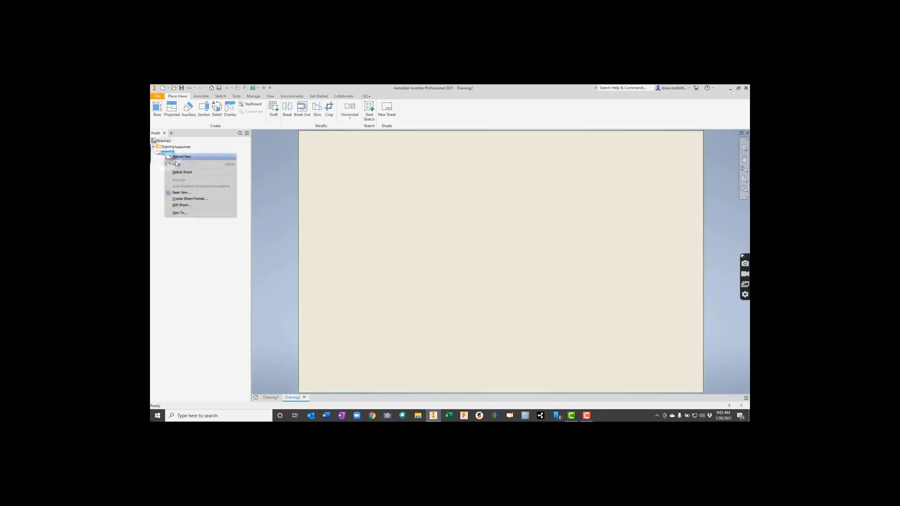
{"action": "left_click", "coordinate": [179, 206]}
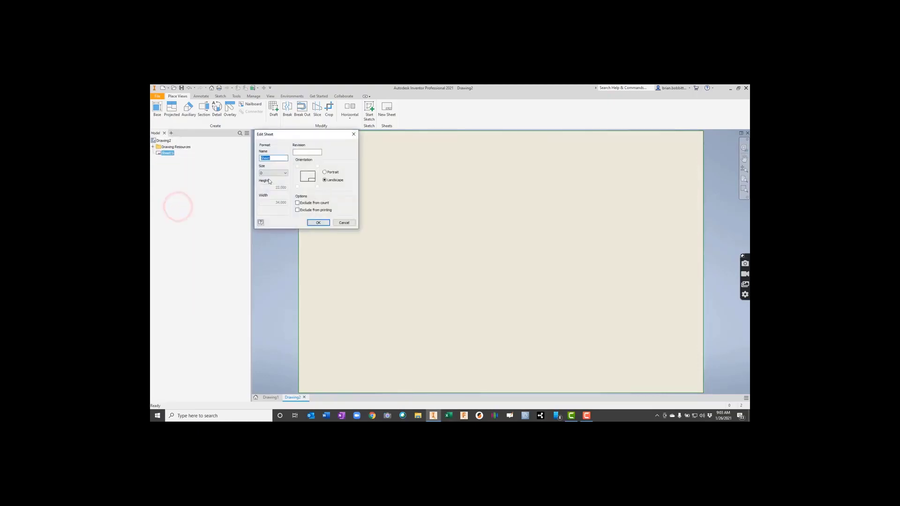
{"action": "left_click", "coordinate": [275, 174]}
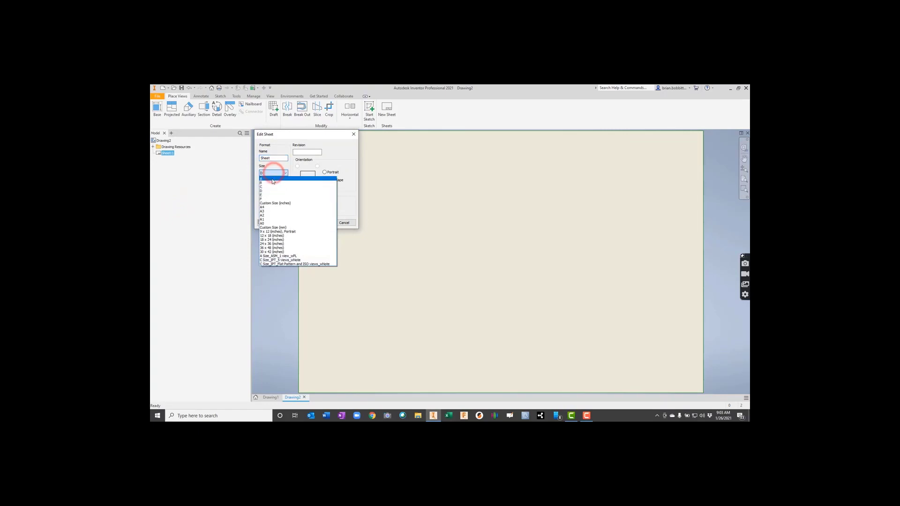
{"action": "left_click", "coordinate": [272, 178]}
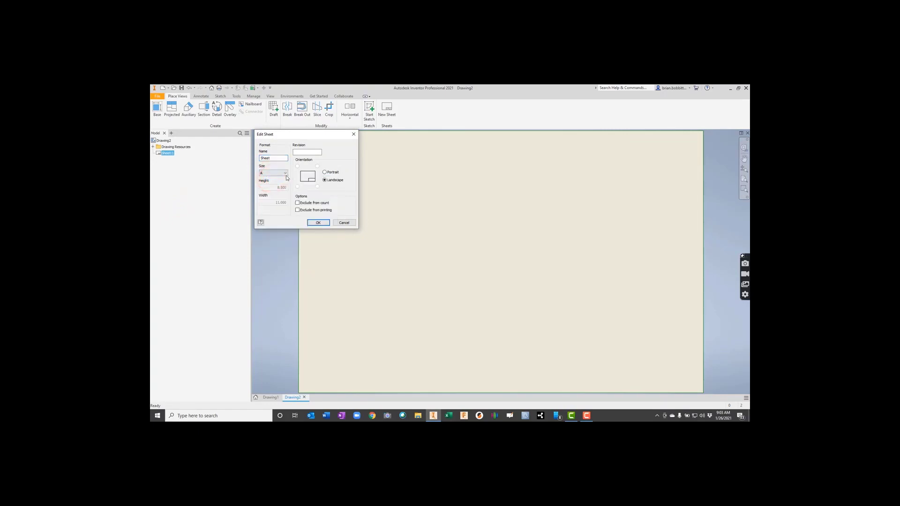
{"action": "left_click", "coordinate": [285, 173]}
{"action": "left_click", "coordinate": [273, 192]}
{"action": "left_click", "coordinate": [285, 174]}
{"action": "left_click", "coordinate": [274, 179]}
{"action": "left_click", "coordinate": [321, 223]}
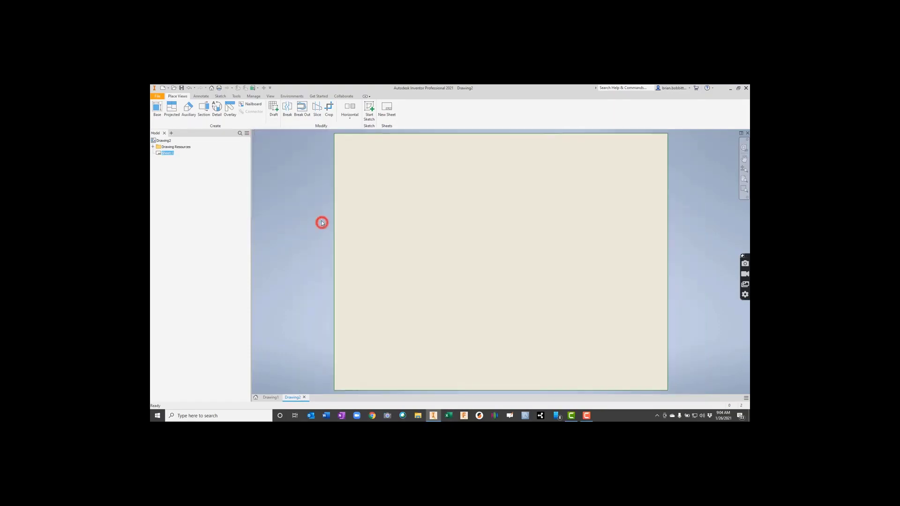
Insert the Default Border from Drawing Resources with 2 numeric and 2 alphabetical zones.
{"action": "left_click", "coordinate": [153, 148]}
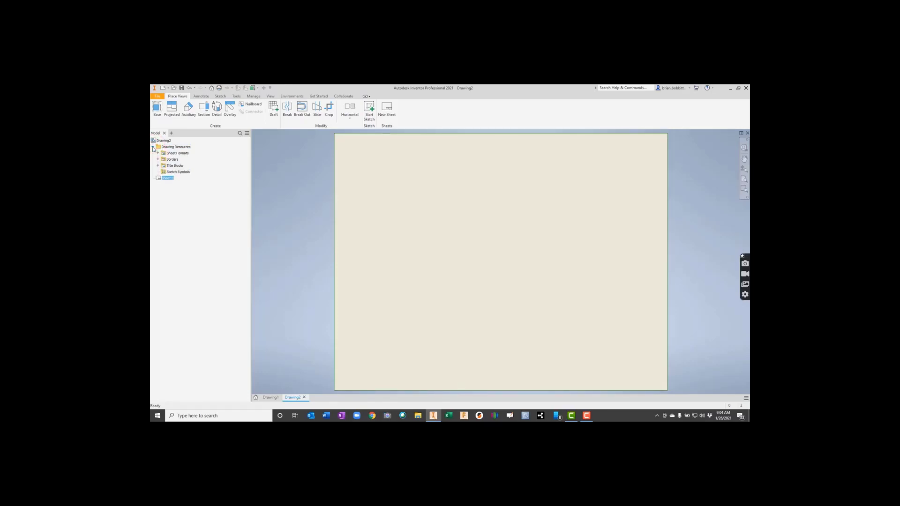
{"action": "left_click", "coordinate": [157, 160]}
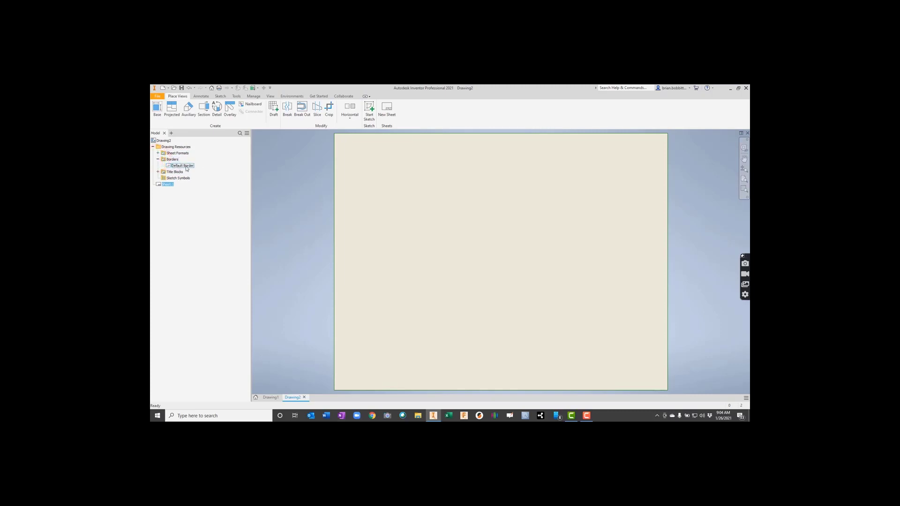
{"action": "right_click", "coordinate": [177, 167]}
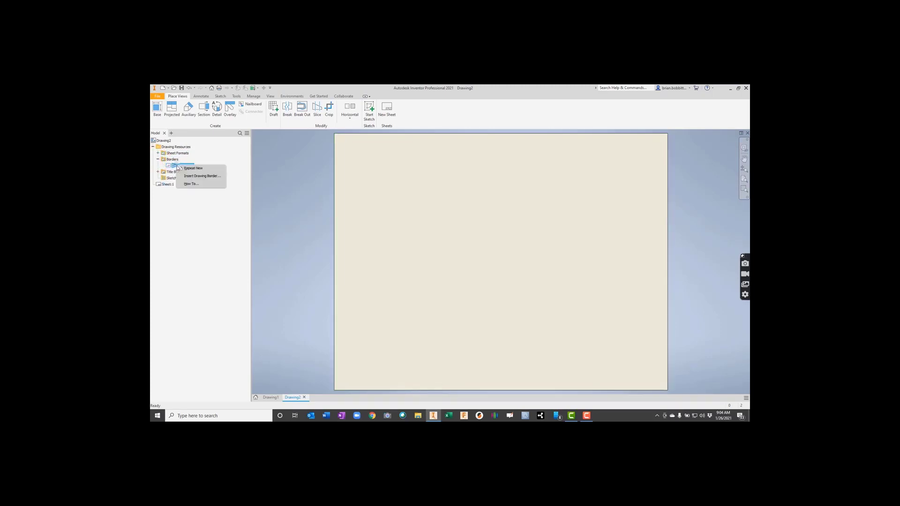
{"action": "left_click", "coordinate": [188, 178]}
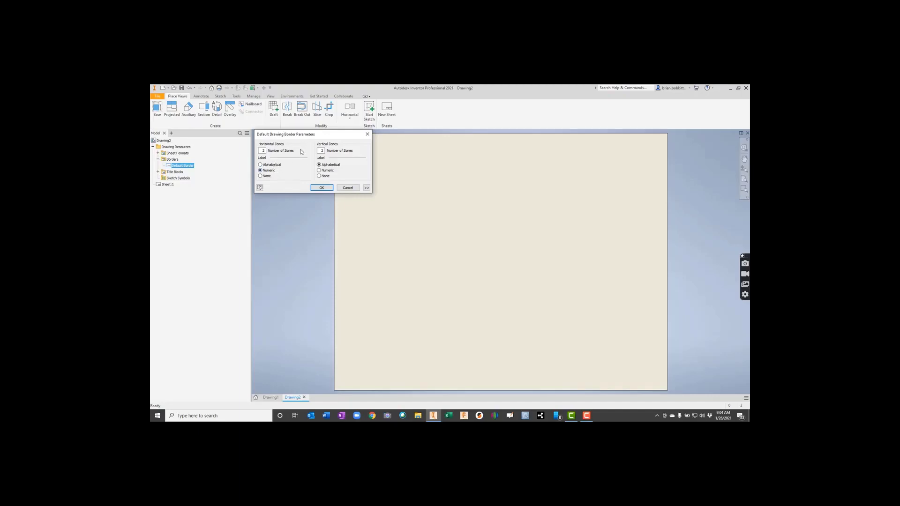
{"action": "left_click", "coordinate": [321, 188]}
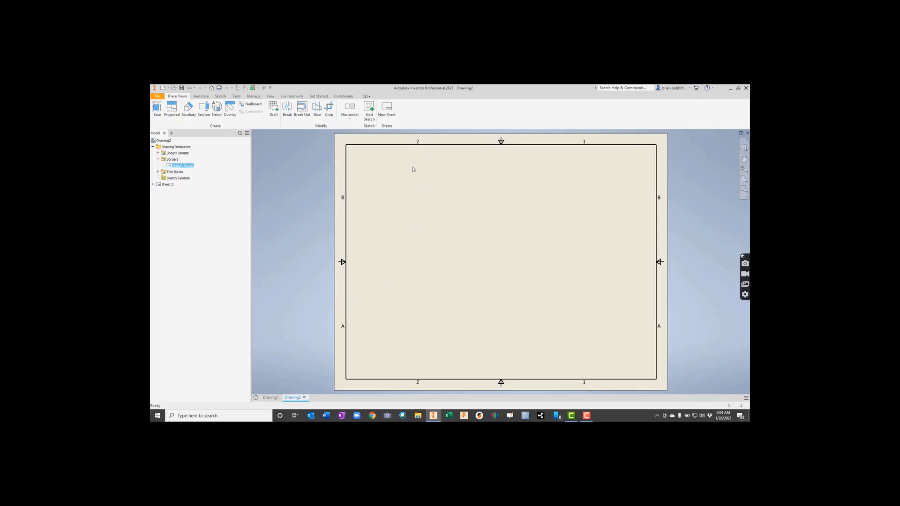
Start defining a new title block from the Title Blocks folder.
{"action": "left_click", "coordinate": [158, 172]}
{"action": "left_click", "coordinate": [159, 172]}
{"action": "left_click", "coordinate": [174, 173]}
{"action": "right_click", "coordinate": [174, 173]}
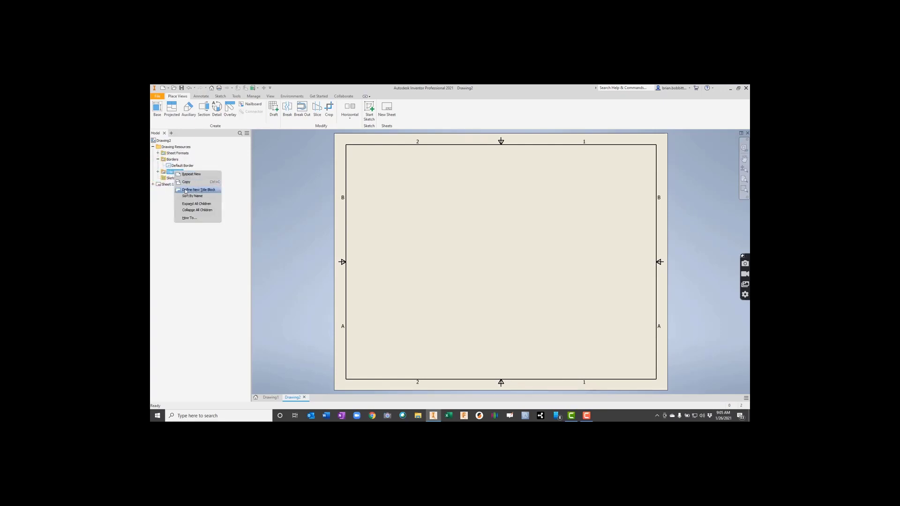
{"action": "left_click", "coordinate": [186, 190]}
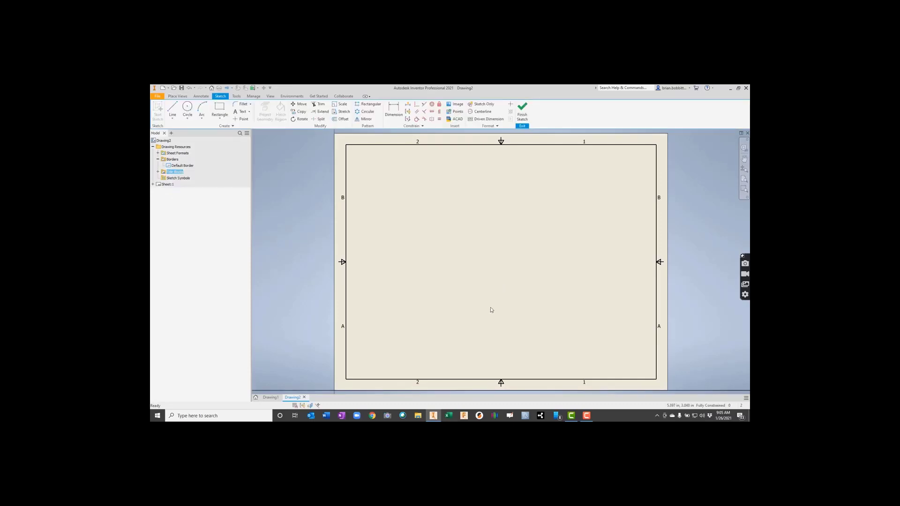
{"action": "scroll", "coordinate": [538, 333], "scroll_direction": "down", "scroll_amount": 5}
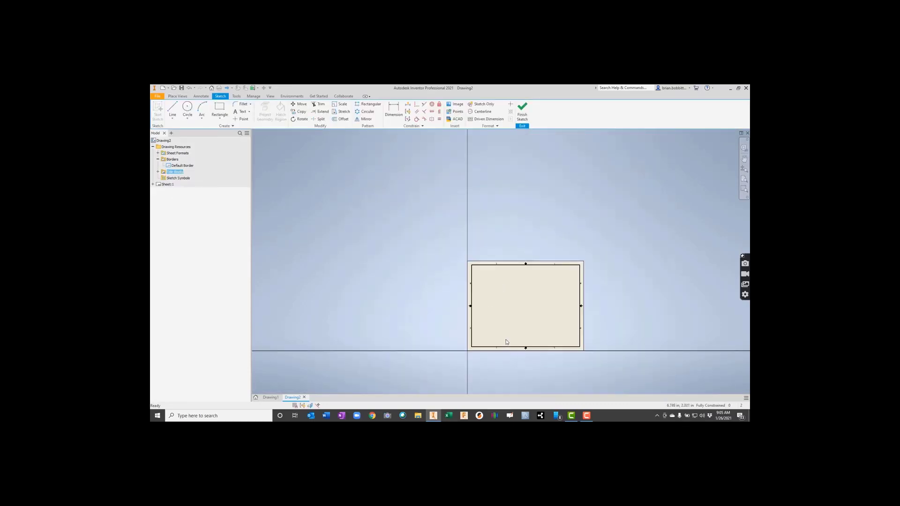
{"action": "scroll", "coordinate": [506, 342], "scroll_direction": "up", "scroll_amount": 5}
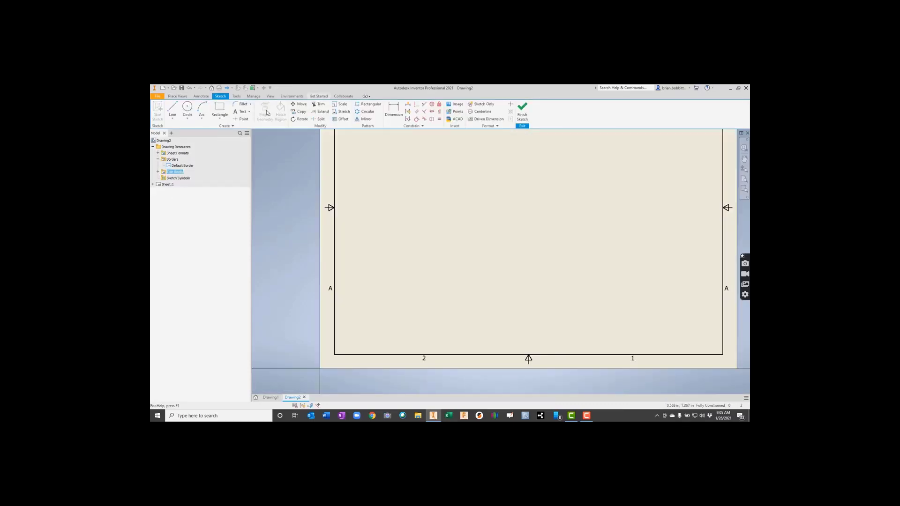
Draw a long, thin rectangle across the lower part of the sheet.
{"action": "left_click", "coordinate": [219, 108]}
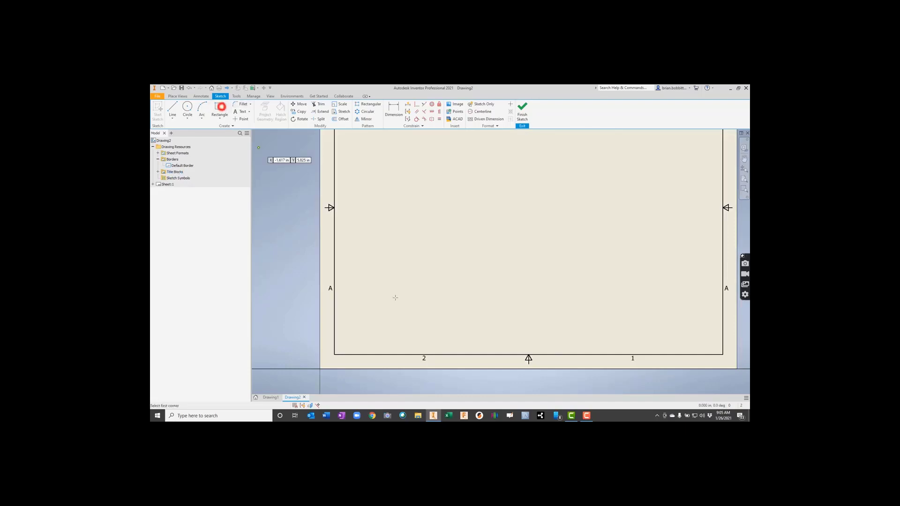
{"action": "left_click", "coordinate": [384, 236]}
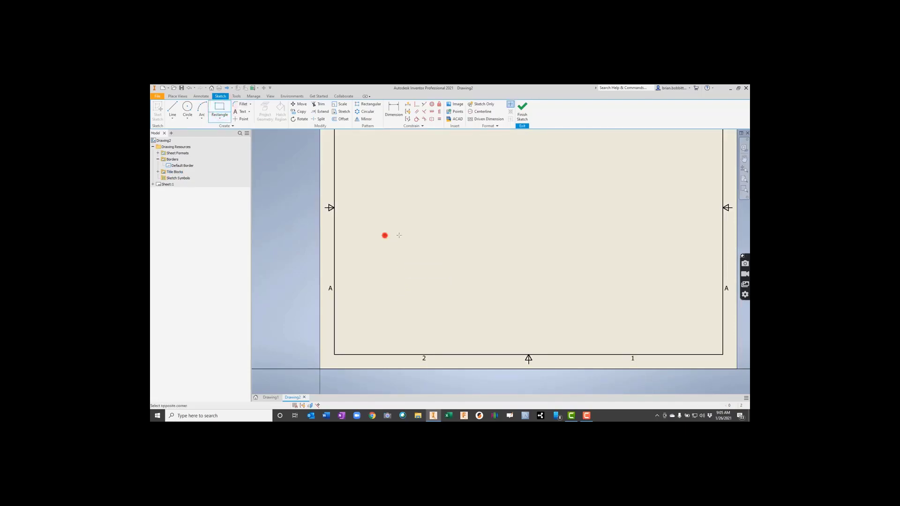
{"action": "left_click", "coordinate": [714, 275]}
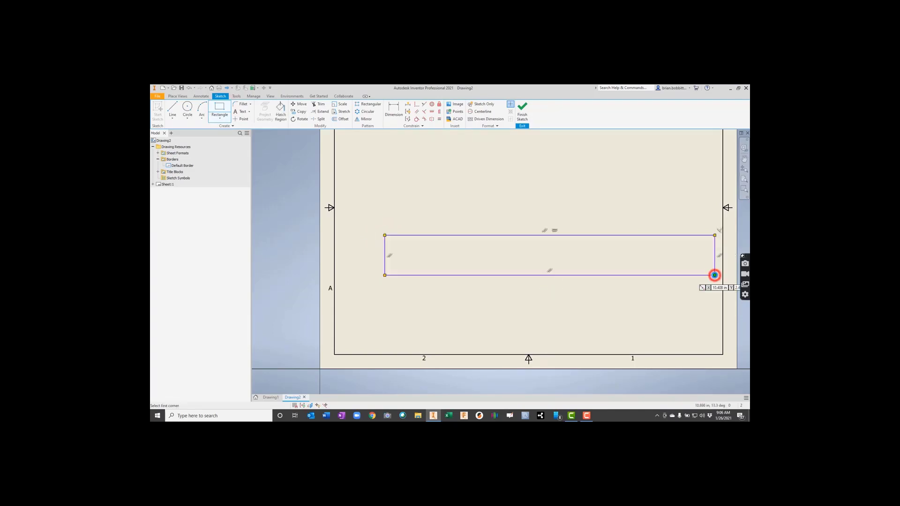
Dimension the rectangle's top edge to a 10.240 width.
{"action": "left_click", "coordinate": [393, 108]}
{"action": "left_click", "coordinate": [431, 235]}
{"action": "left_click", "coordinate": [434, 220]}
{"action": "type", "text": "10.24"}
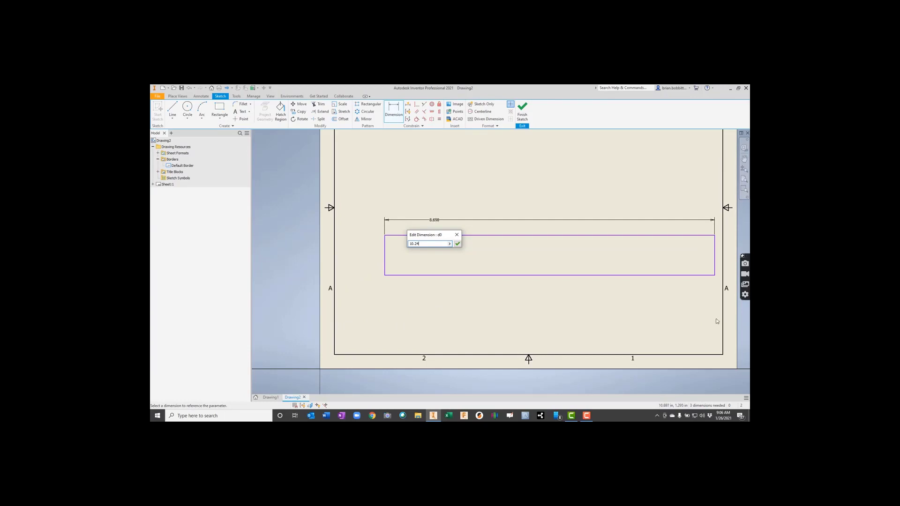
{"action": "left_click", "coordinate": [459, 244]}
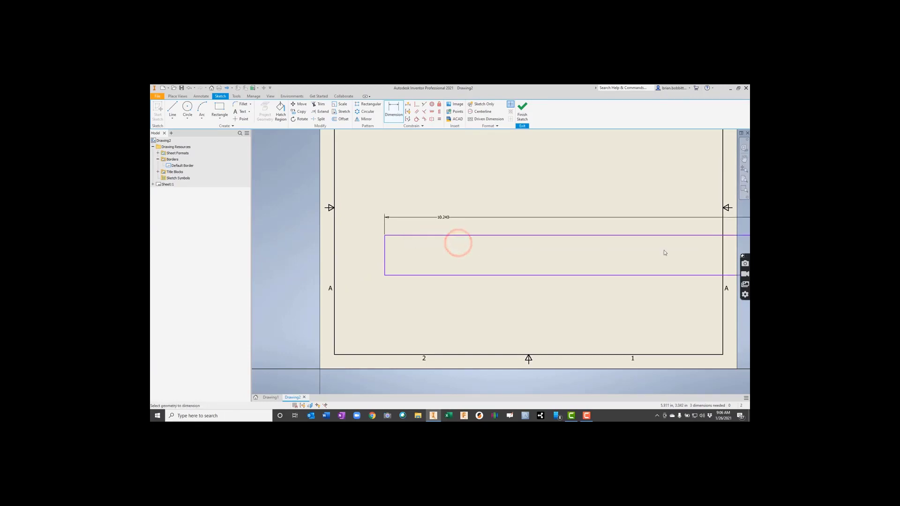
Dimension the rectangle's left edge to a 1.000 height.
{"action": "scroll", "coordinate": [710, 263], "scroll_direction": "down", "scroll_amount": 3}
{"action": "scroll", "coordinate": [729, 261], "scroll_direction": "down", "scroll_amount": 2}
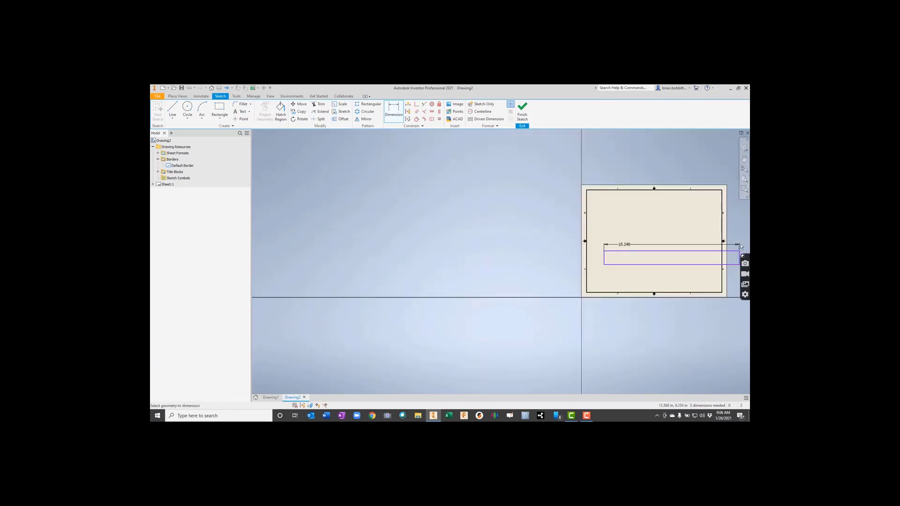
{"action": "left_click", "coordinate": [745, 159]}
{"action": "left_click_drag", "start_coordinate": [684, 252], "coordinate": [488, 273]}
{"action": "scroll", "coordinate": [488, 274], "scroll_direction": "up", "scroll_amount": 3}
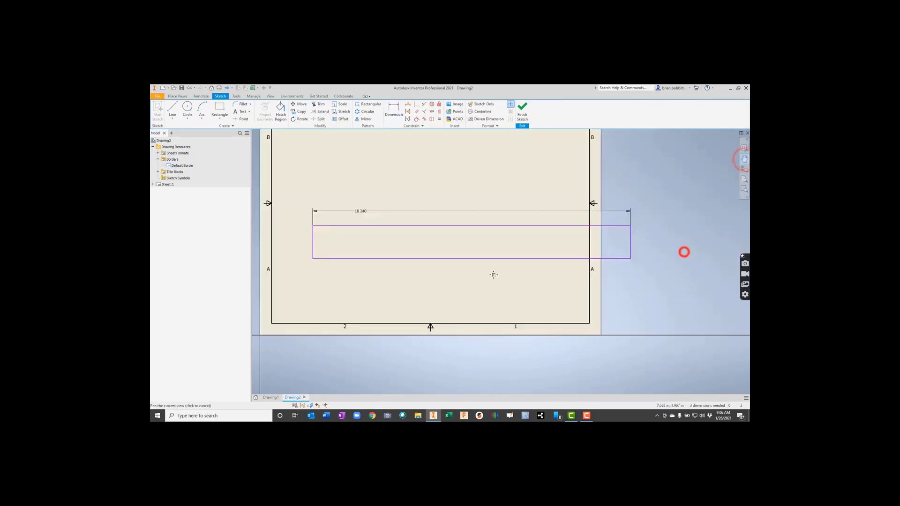
{"action": "key", "text": "d"}
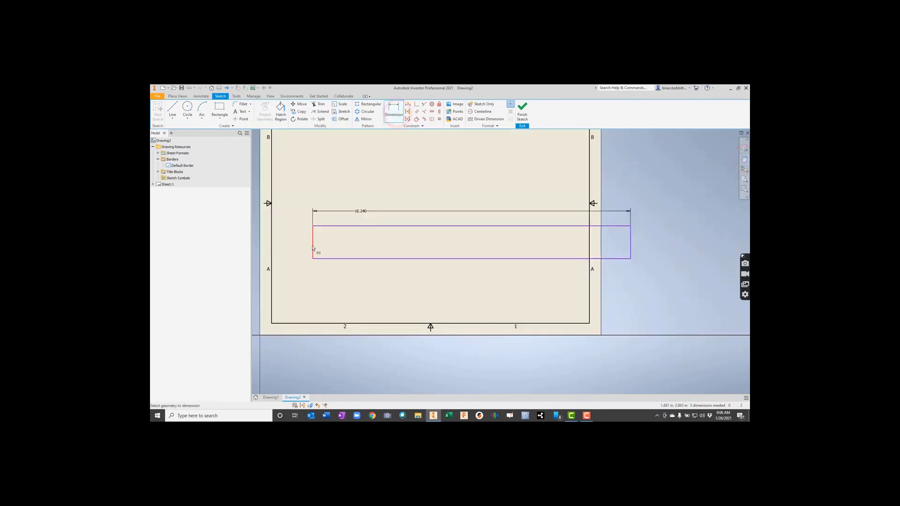
{"action": "left_click", "coordinate": [313, 248]}
{"action": "left_click", "coordinate": [301, 246]}
{"action": "type", "text": "1"}
{"action": "key", "text": "Return"}
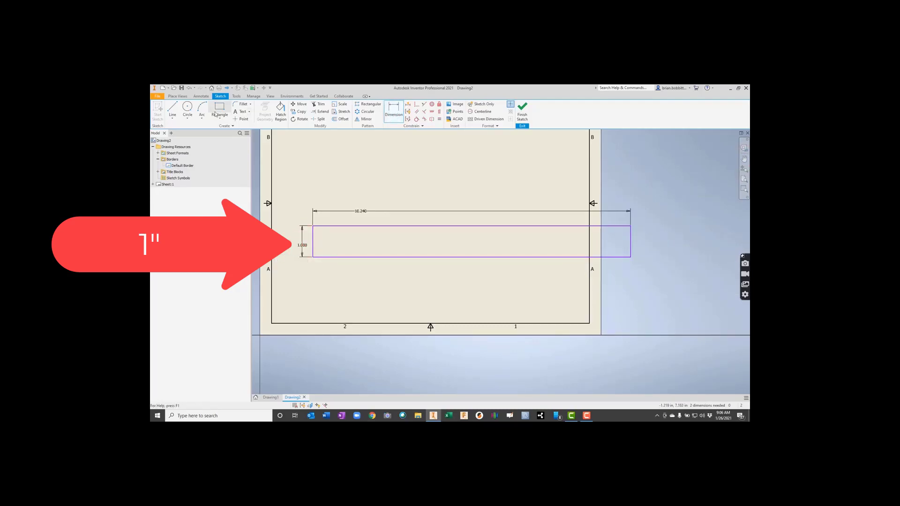
Add a vertical divider 1.000 from the rectangle's left edge.
{"action": "left_click", "coordinate": [176, 109]}
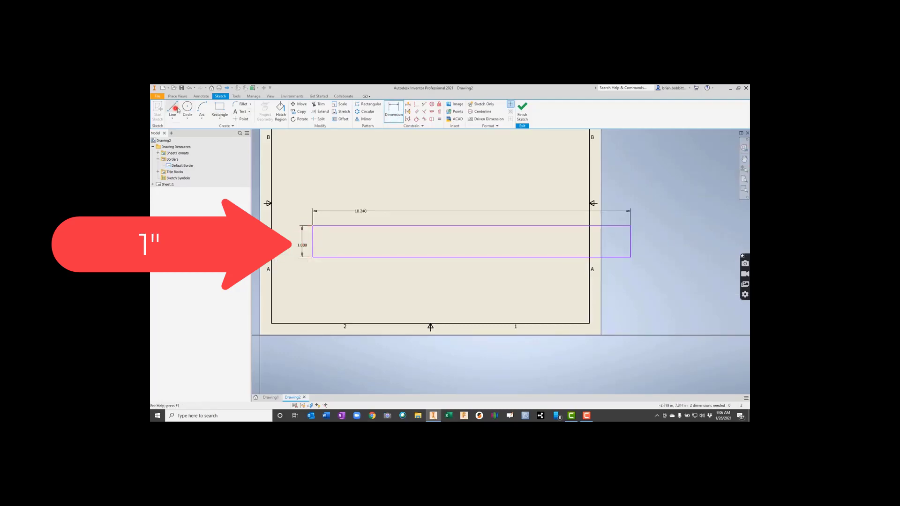
{"action": "left_click", "coordinate": [344, 226]}
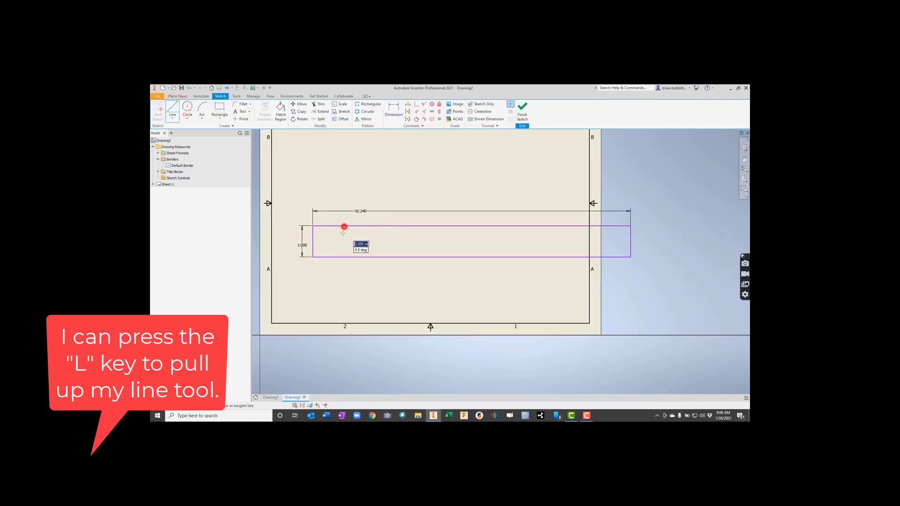
{"action": "left_click", "coordinate": [344, 258]}
{"action": "left_click", "coordinate": [394, 107]}
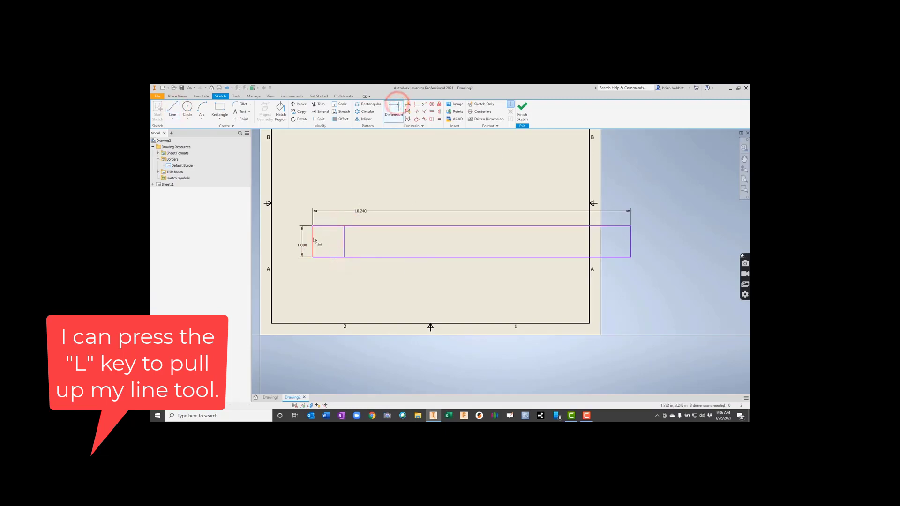
{"action": "left_click", "coordinate": [313, 240]}
{"action": "left_click", "coordinate": [344, 241]}
{"action": "left_click", "coordinate": [336, 269]}
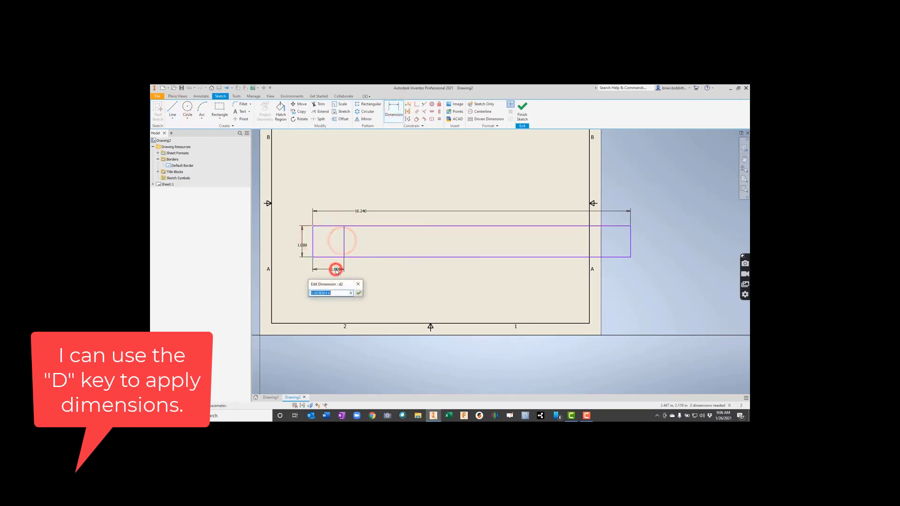
{"action": "key", "text": "Return"}
Draw a horizontal midline from the divider to the right edge.
{"action": "key", "text": "l"}
{"action": "left_click", "coordinate": [344, 241]}
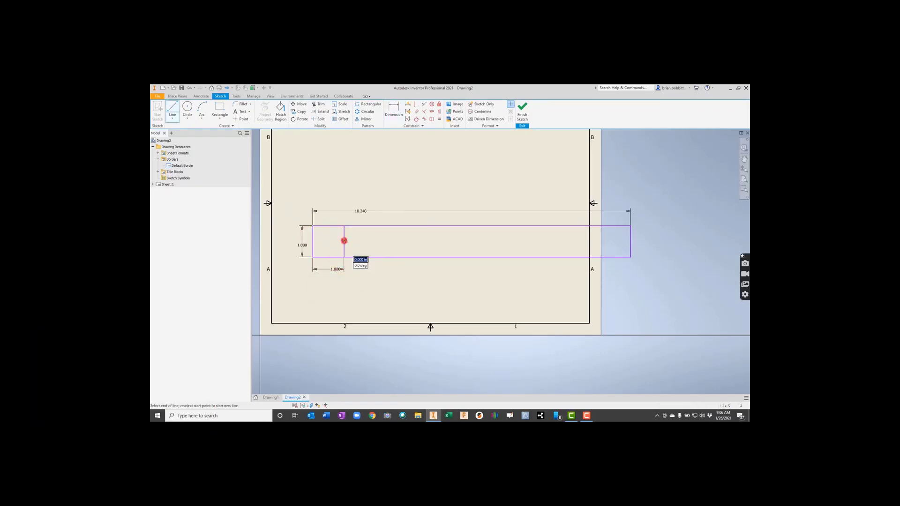
{"action": "double_click", "coordinate": [630, 241]}
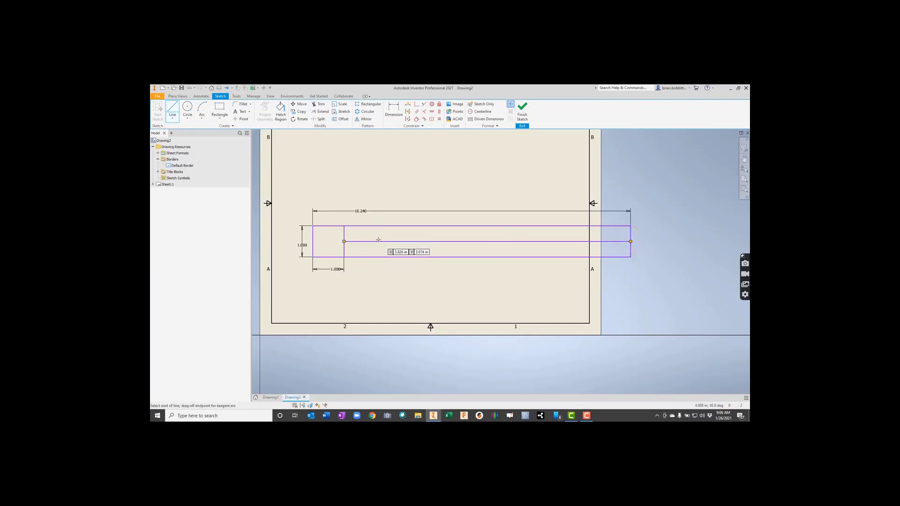
Add a second vertical divider 3.000 right of the first one.
{"action": "left_click", "coordinate": [420, 226]}
{"action": "left_click", "coordinate": [421, 255]}
{"action": "left_click", "coordinate": [393, 109]}
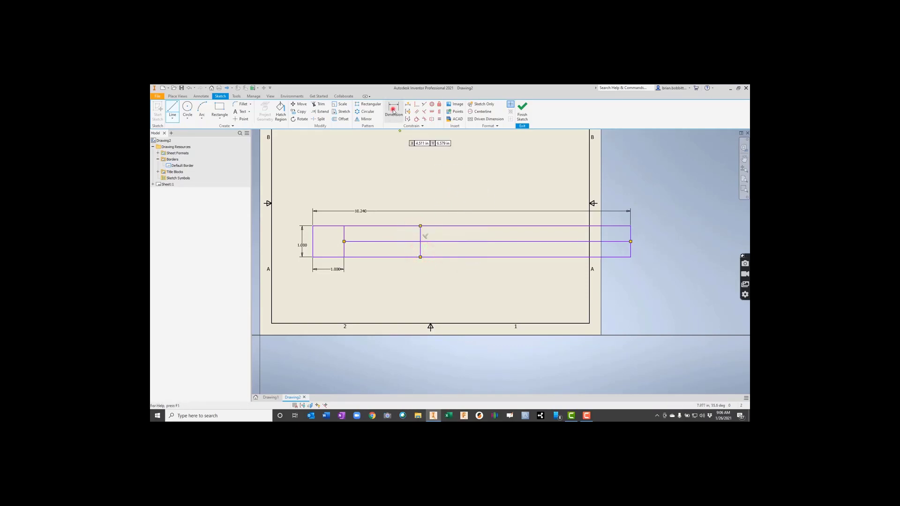
{"action": "left_click", "coordinate": [343, 231]}
{"action": "left_click", "coordinate": [419, 234]}
{"action": "left_click", "coordinate": [389, 220]}
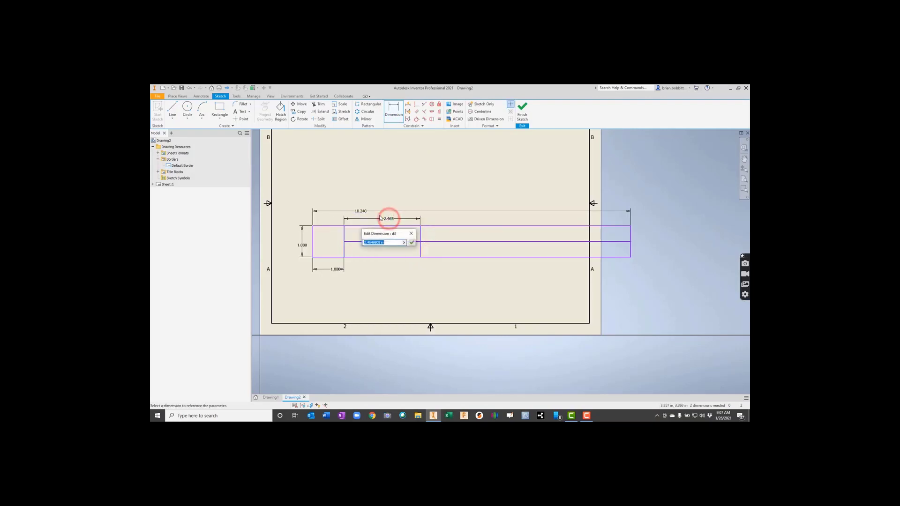
{"action": "type", "text": "3"}
{"action": "key", "text": "Return"}
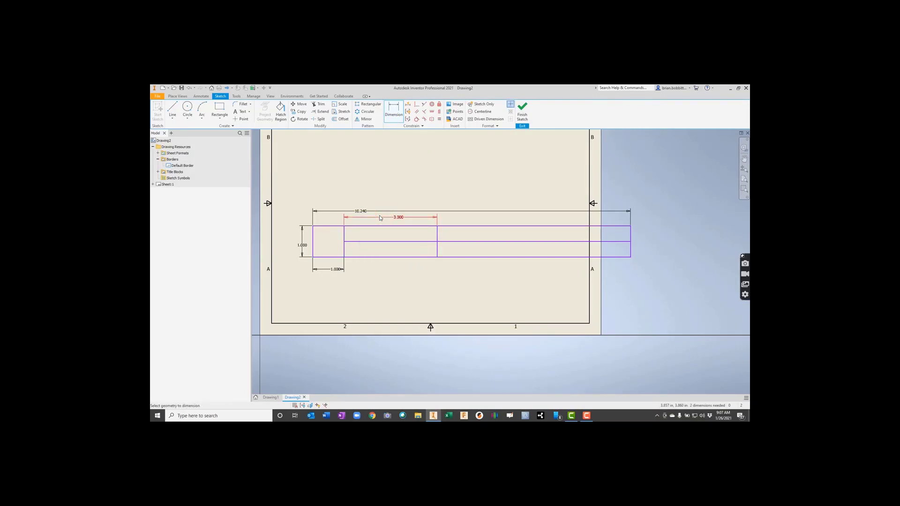
{"action": "left_click", "coordinate": [174, 111]}
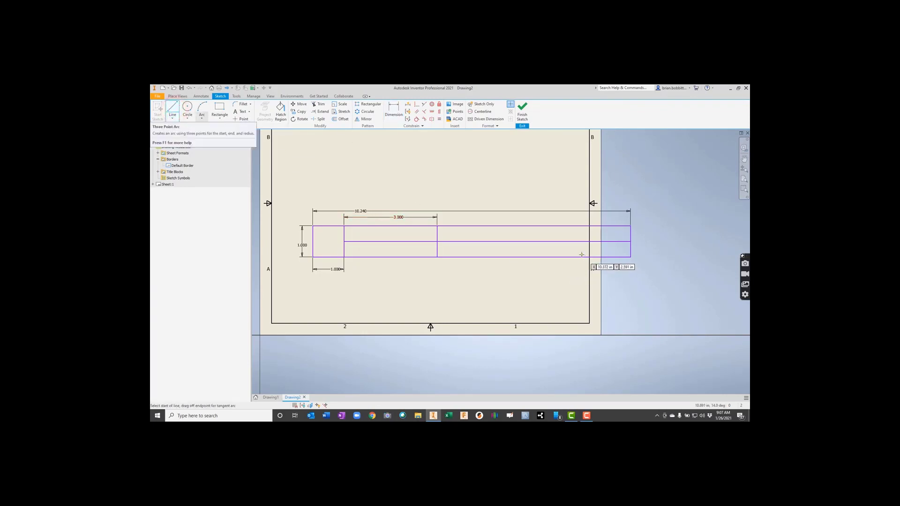
Add a vertical divider 1.500 from the rectangle's right edge.
{"action": "left_click", "coordinate": [573, 257]}
{"action": "left_click", "coordinate": [572, 227]}
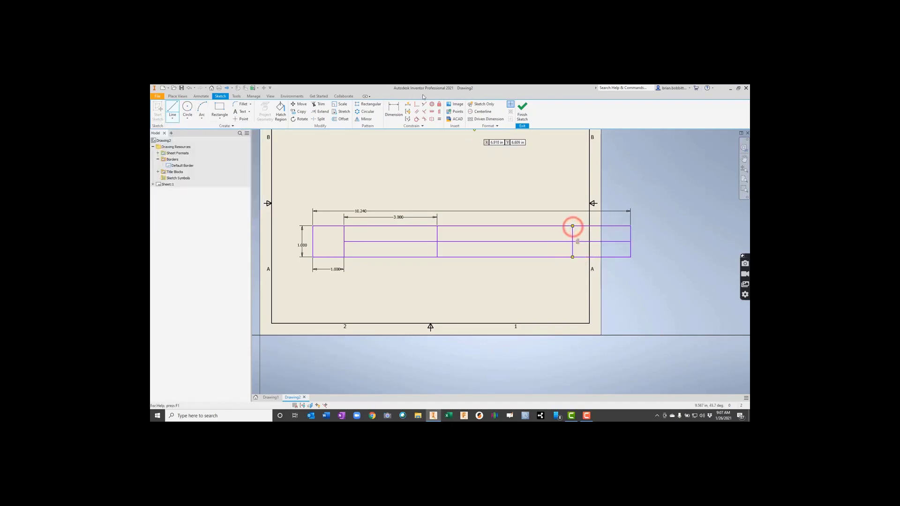
{"action": "left_click", "coordinate": [394, 110]}
{"action": "left_click", "coordinate": [573, 238]}
{"action": "left_click", "coordinate": [630, 236]}
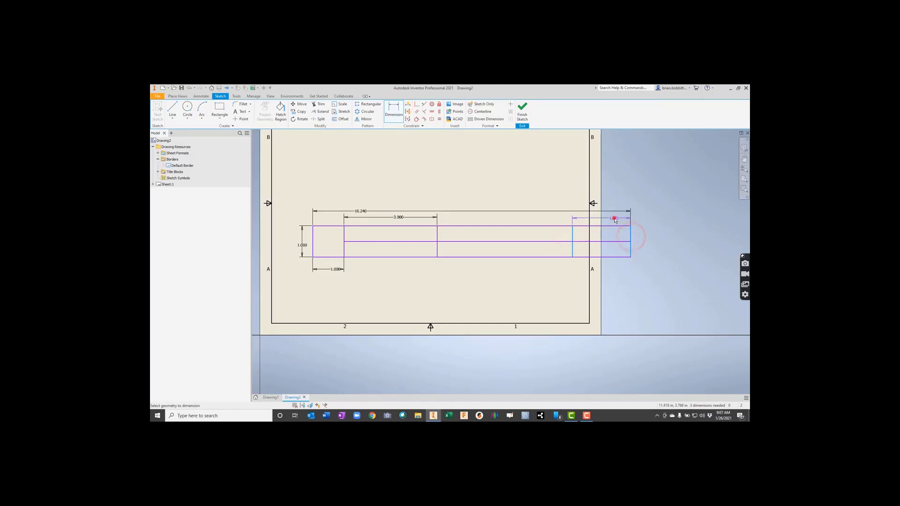
{"action": "left_click", "coordinate": [614, 219]}
{"action": "type", "text": "1.5"}
{"action": "key", "text": "Return"}
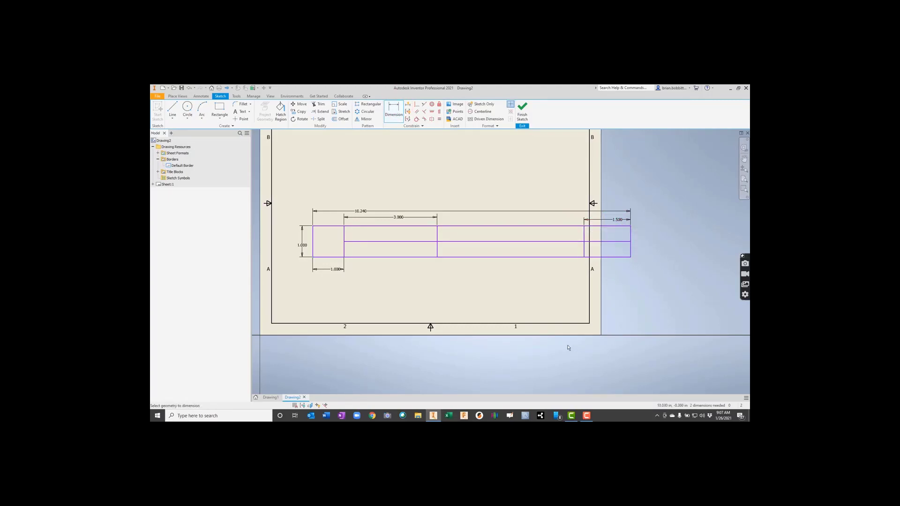
Add a short lower-half divider, dimensioned 2.370 from the 3.000 divider.
{"action": "left_click", "coordinate": [172, 109]}
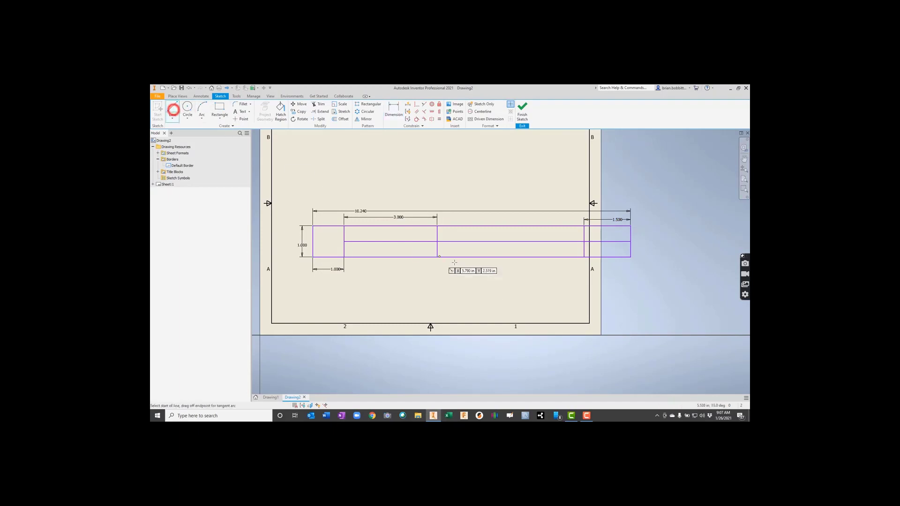
{"action": "left_click", "coordinate": [506, 242]}
{"action": "left_click", "coordinate": [506, 257]}
{"action": "key", "text": "d"}
{"action": "left_click", "coordinate": [507, 251]}
{"action": "left_click", "coordinate": [480, 273]}
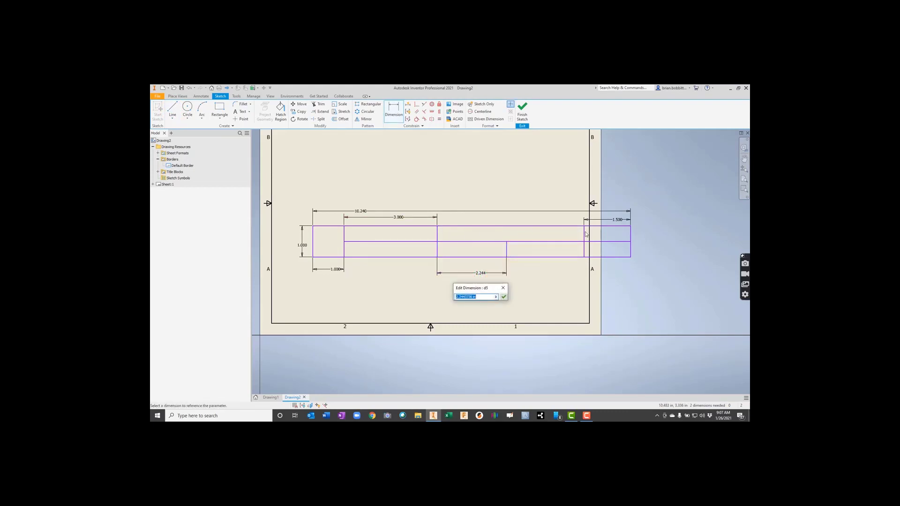
{"action": "type", "text": "4.740/2"}
{"action": "key", "text": "Return"}
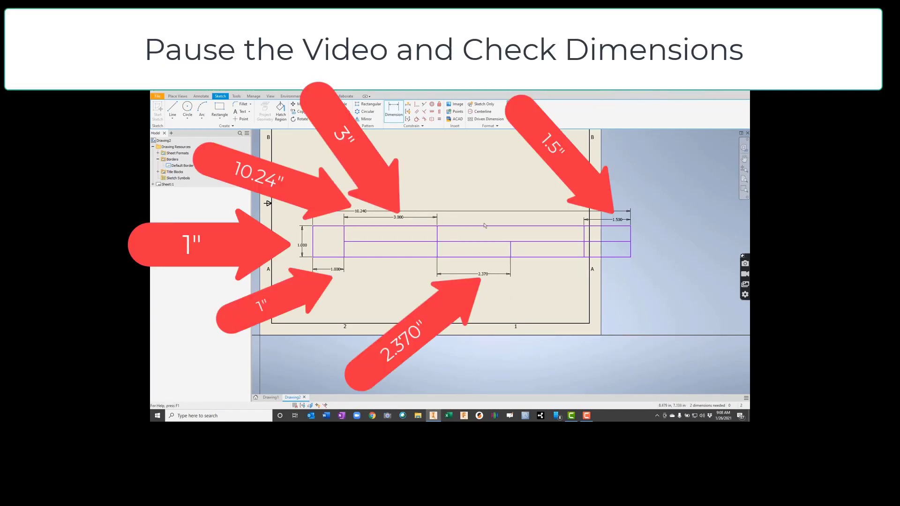
Finish the sketch and save it as the 'Lastname - Engineering' title block.
{"action": "left_click", "coordinate": [478, 241]}
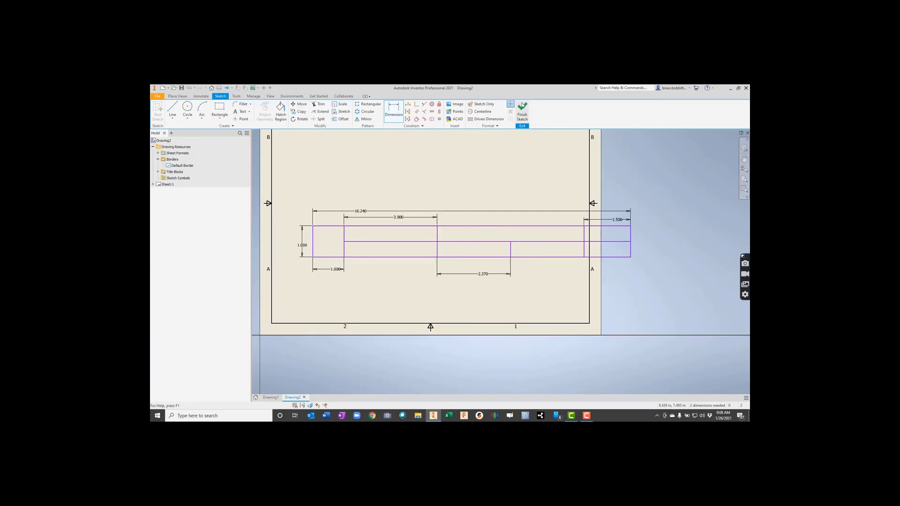
{"action": "left_click", "coordinate": [522, 107]}
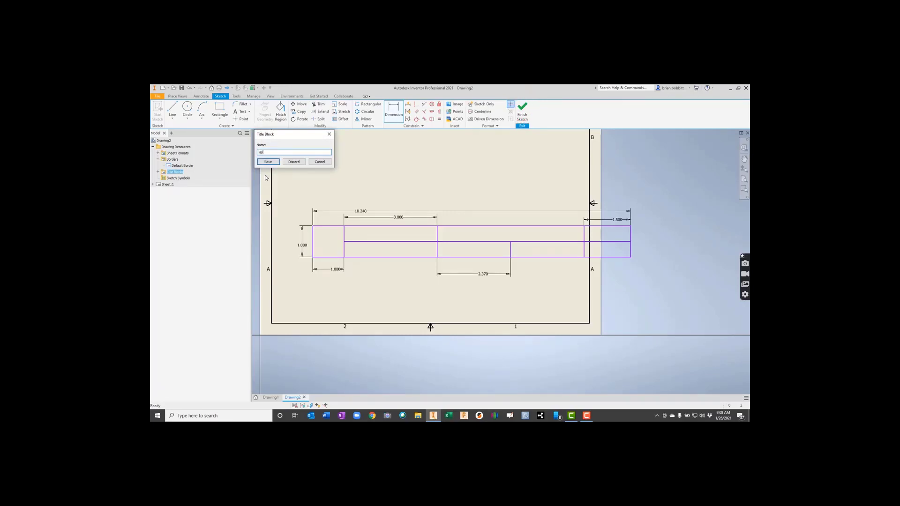
{"action": "left_click", "coordinate": [274, 162]}
Expand Title Blocks in the browser and select the new engineering title block.
{"action": "left_click", "coordinate": [157, 160]}
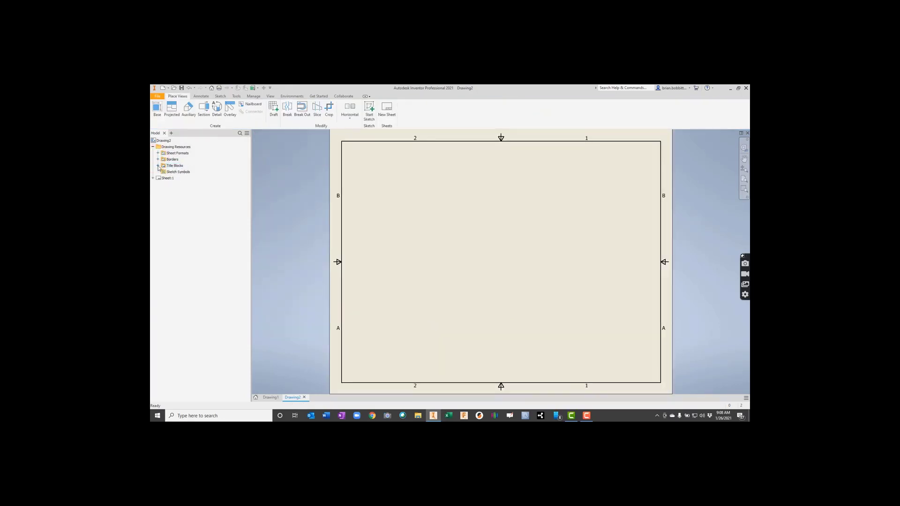
{"action": "left_click", "coordinate": [158, 166]}
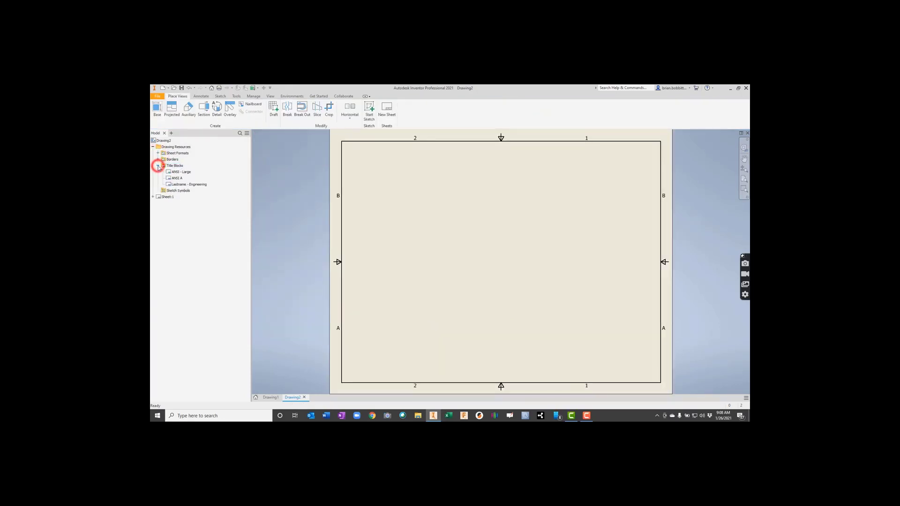
{"action": "left_click", "coordinate": [180, 184]}
Insert the 'Lastname - Engineering' title block onto Sheet:1.
{"action": "right_click", "coordinate": [178, 186]}
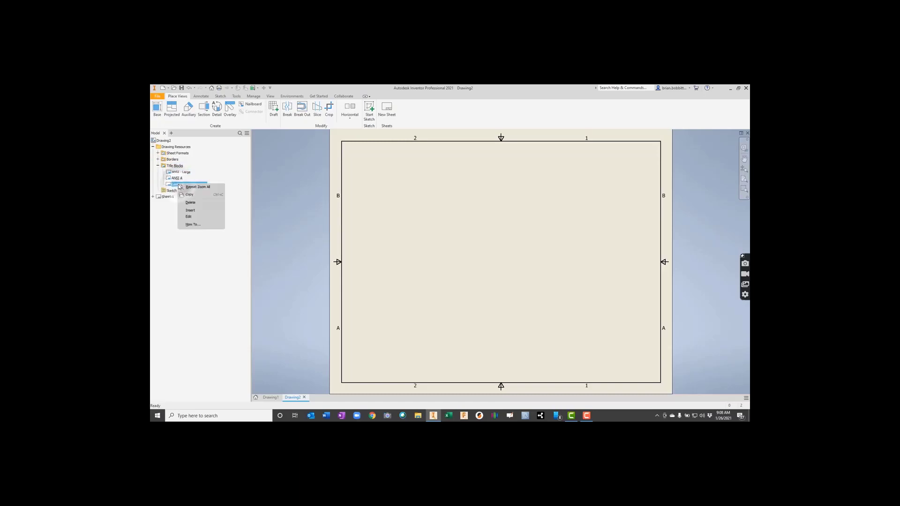
{"action": "left_click", "coordinate": [184, 211]}
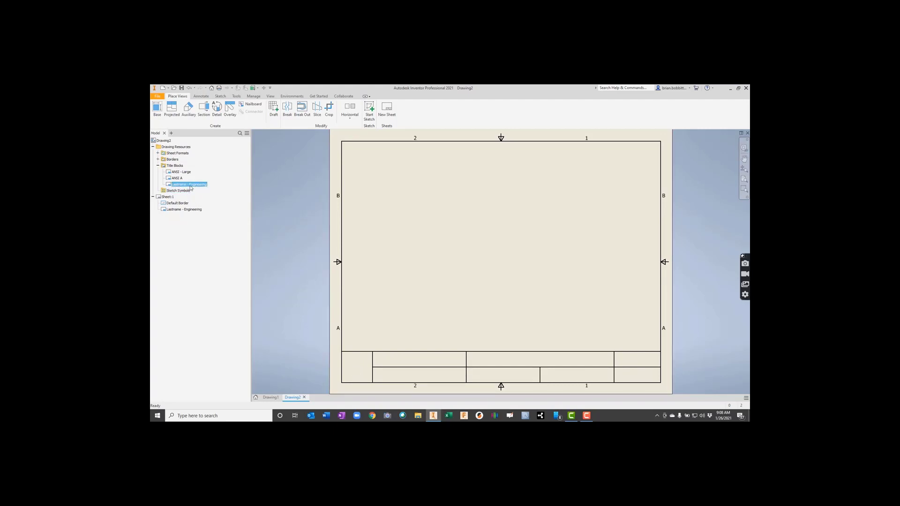
Open the placed title block for editing.
{"action": "right_click", "coordinate": [189, 186]}
{"action": "left_click", "coordinate": [200, 210]}
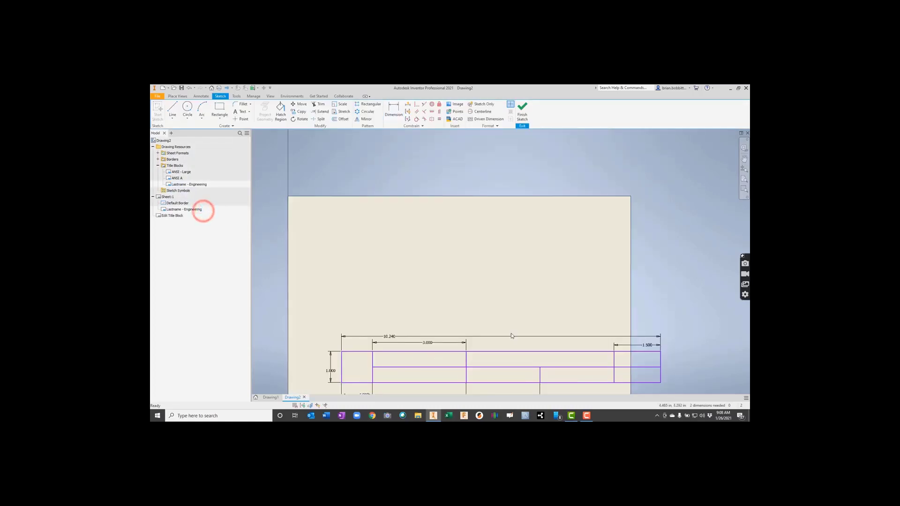
{"action": "scroll", "coordinate": [611, 299], "scroll_direction": "up", "scroll_amount": 3}
{"action": "scroll", "coordinate": [611, 299], "scroll_direction": "down", "scroll_amount": 3}
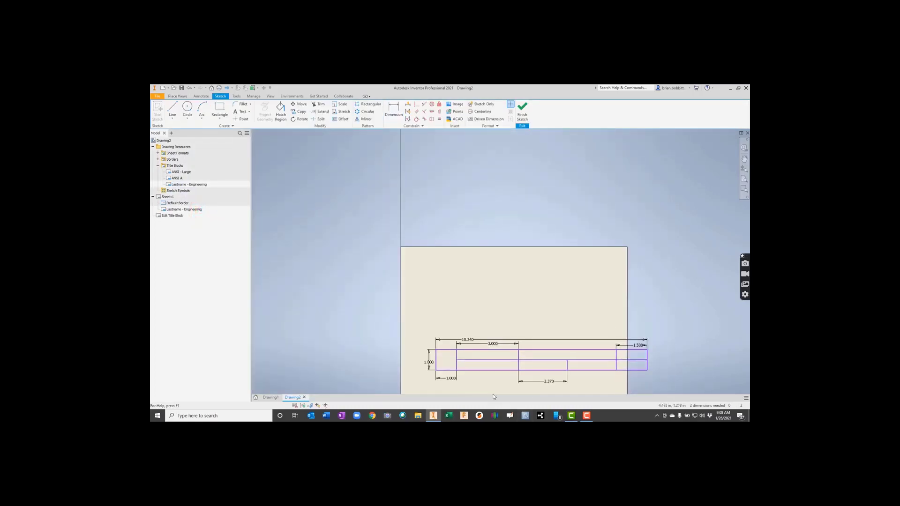
{"action": "scroll", "coordinate": [493, 391], "scroll_direction": "up", "scroll_amount": 4}
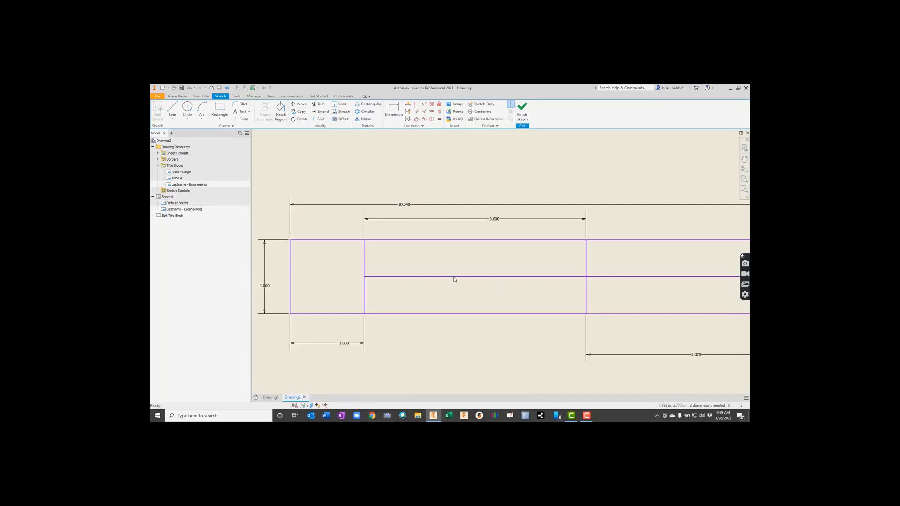
Add a NAME: label in the top cell and outline a text box below it.
{"action": "left_click", "coordinate": [240, 112]}
{"action": "left_click", "coordinate": [366, 243]}
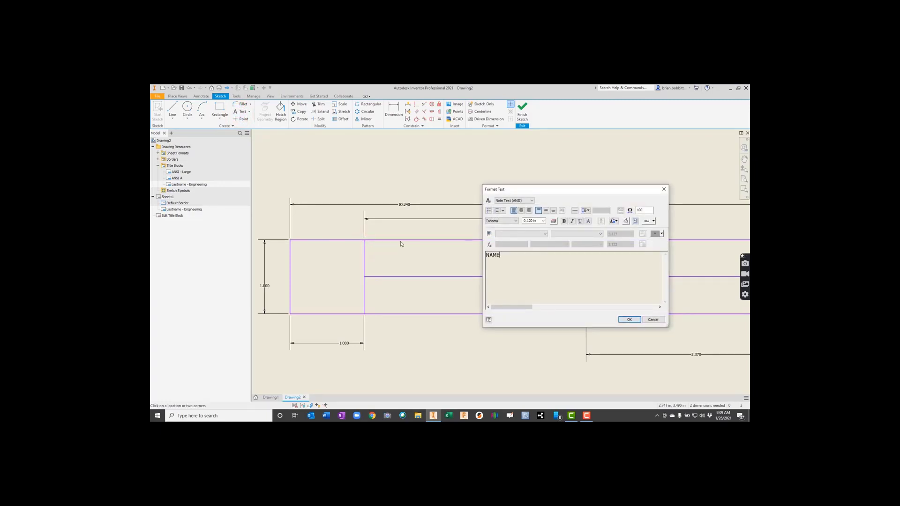
{"action": "left_click", "coordinate": [628, 319]}
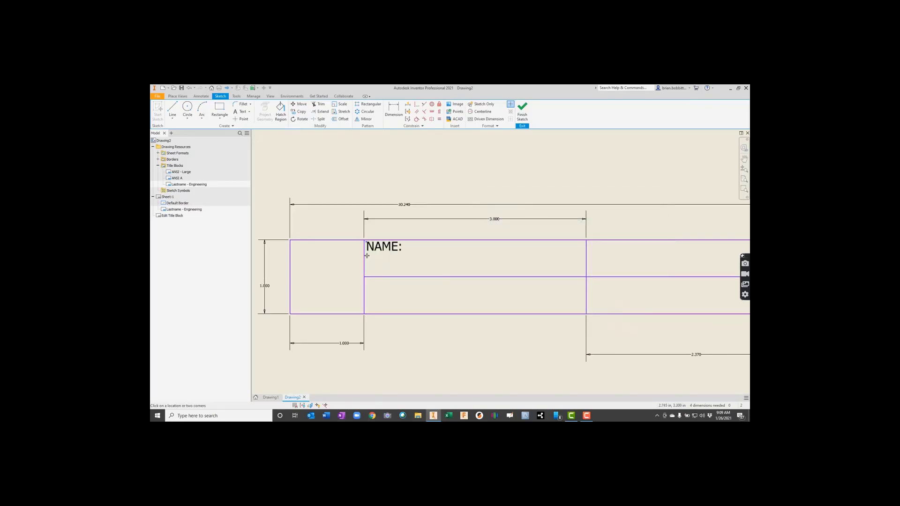
{"action": "left_click_drag", "start_coordinate": [367, 255], "coordinate": [584, 275]}
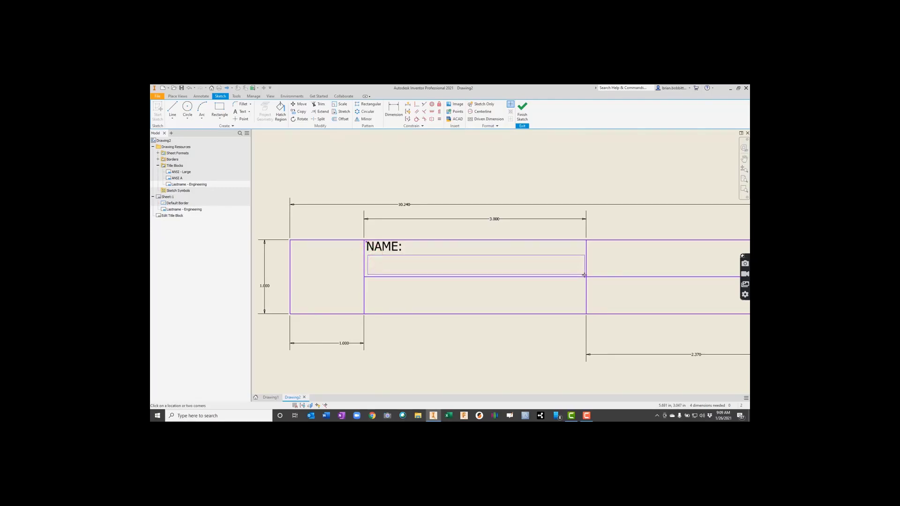
{"action": "left_click_drag", "start_coordinate": [584, 275], "coordinate": [584, 275]}
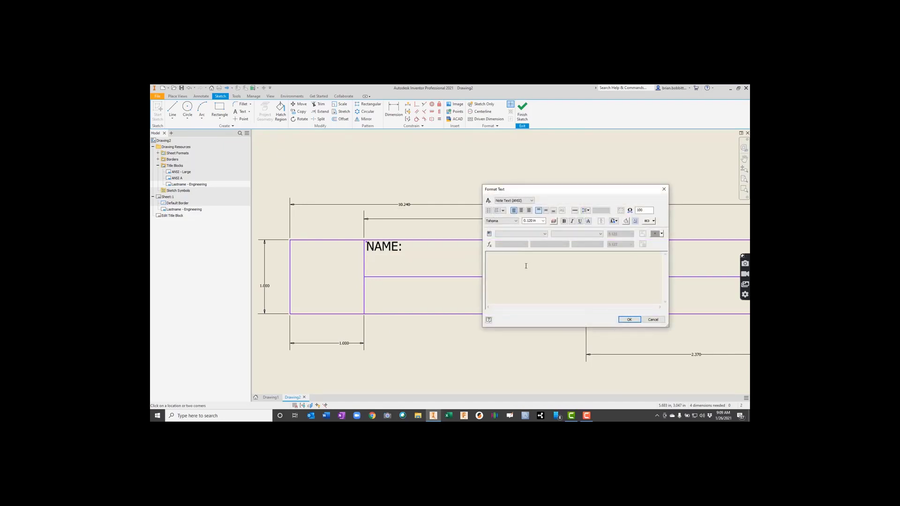
Insert the AUTHOR model property as a field under the NAME: label.
{"action": "left_click", "coordinate": [526, 235]}
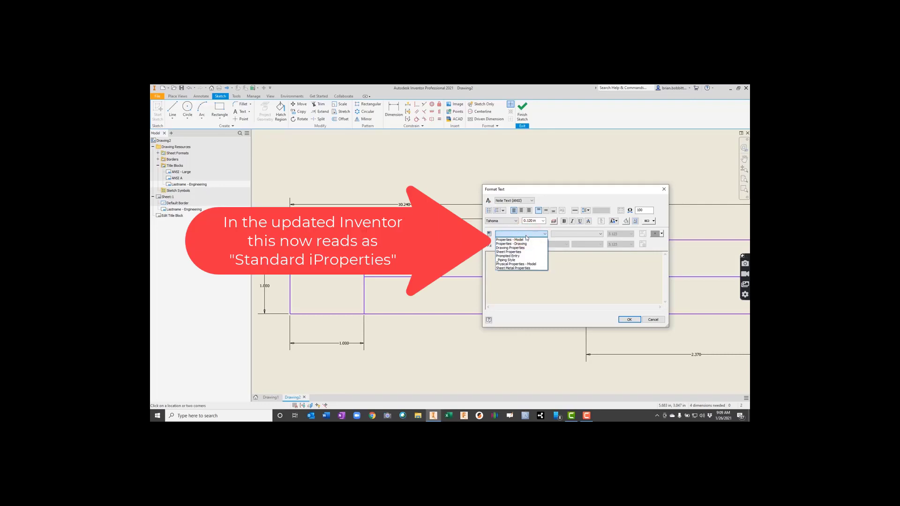
{"action": "left_click", "coordinate": [511, 240]}
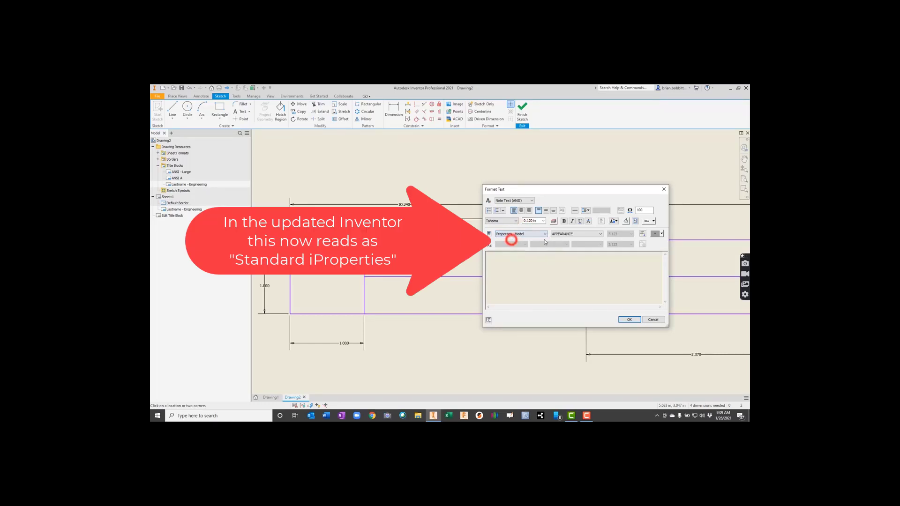
{"action": "left_click", "coordinate": [573, 236]}
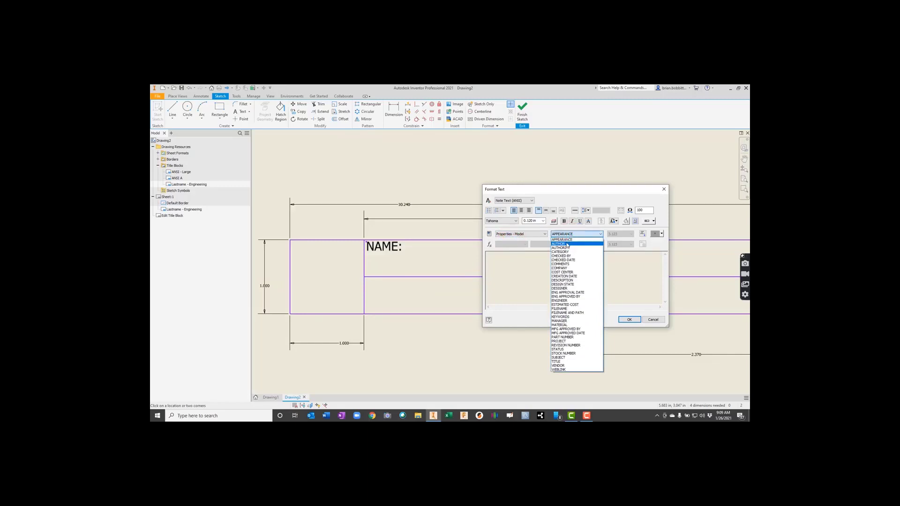
{"action": "left_click", "coordinate": [566, 244]}
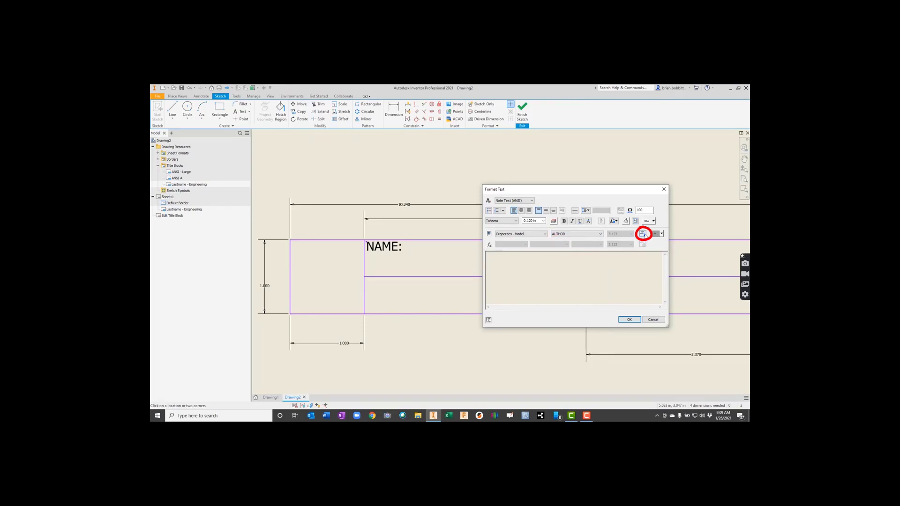
{"action": "left_click", "coordinate": [643, 234]}
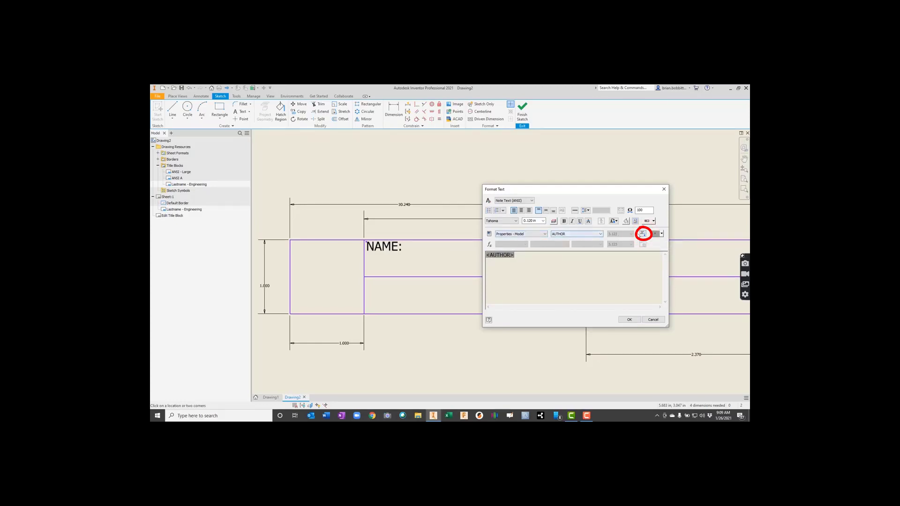
{"action": "left_click", "coordinate": [629, 320]}
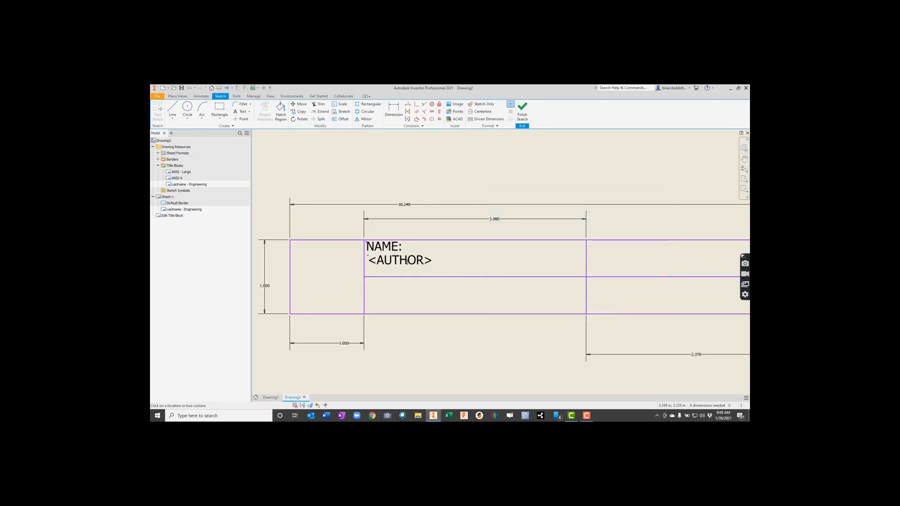
Pan to the middle cell and add a "DRAWING:" label at its top-left corner.
{"action": "left_click", "coordinate": [746, 161]}
{"action": "left_click_drag", "start_coordinate": [599, 250], "coordinate": [407, 247]}
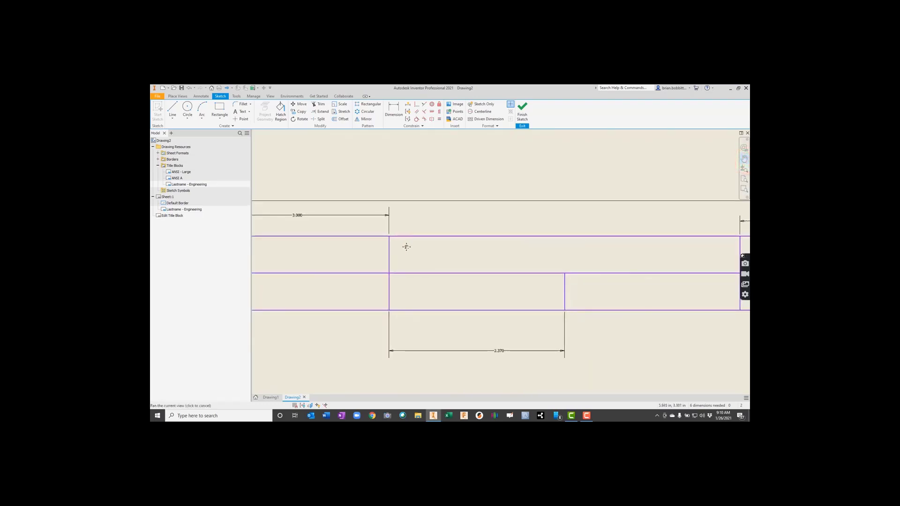
{"action": "left_click", "coordinate": [240, 110]}
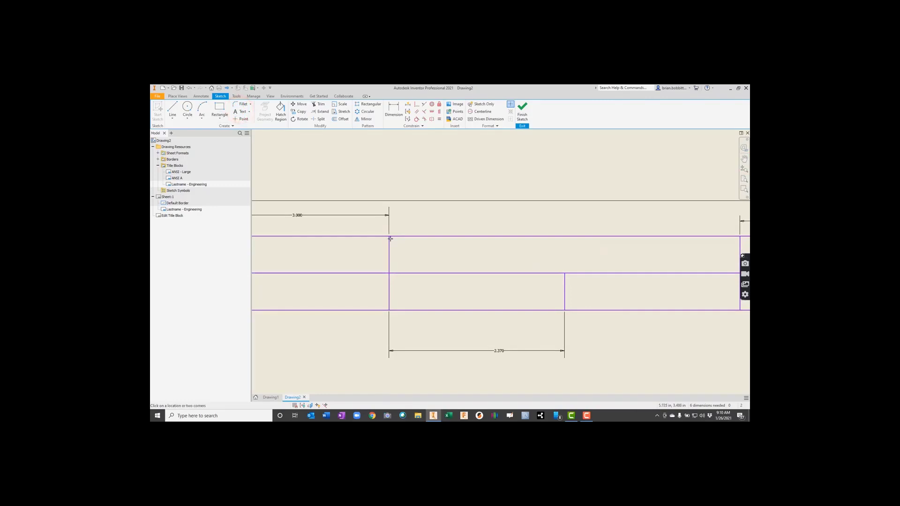
{"action": "left_click", "coordinate": [390, 238]}
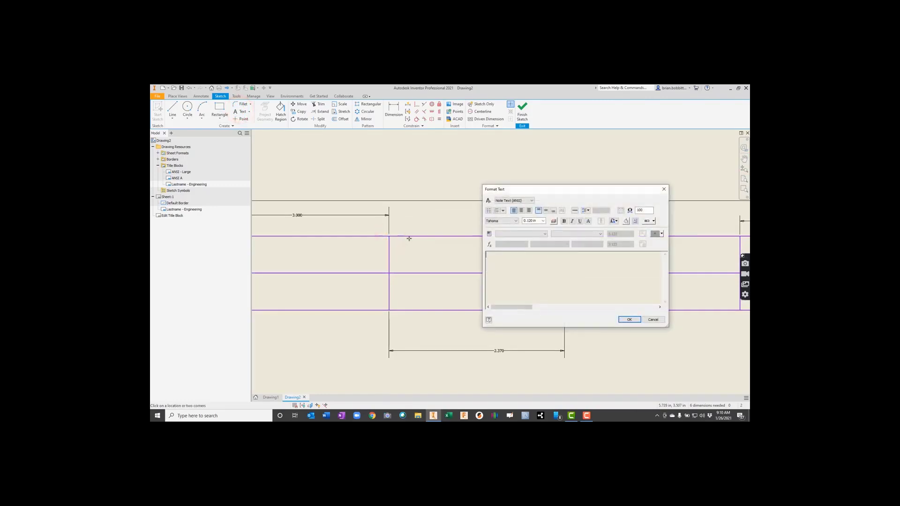
{"action": "type", "text": "DRAWING:"}
{"action": "left_click", "coordinate": [629, 319]}
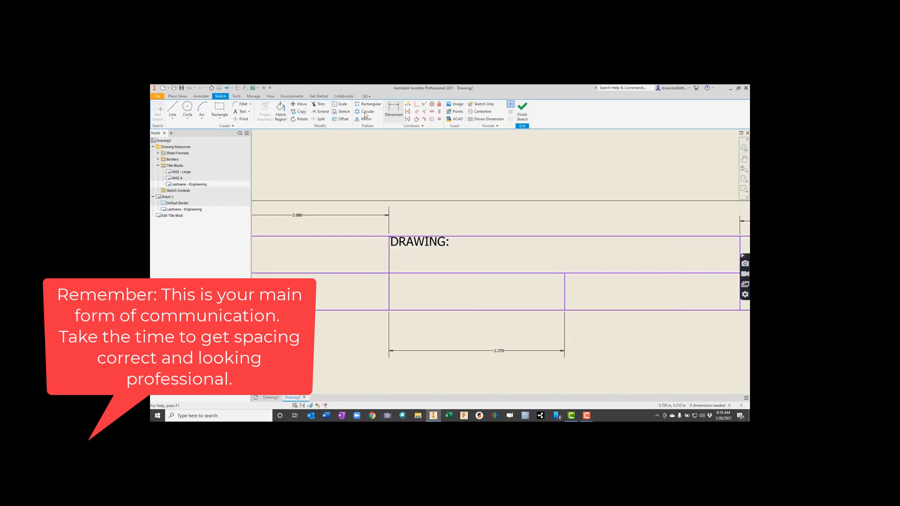
{"action": "left_click", "coordinate": [418, 243]}
{"action": "left_click_drag", "start_coordinate": [418, 244], "coordinate": [420, 246]}
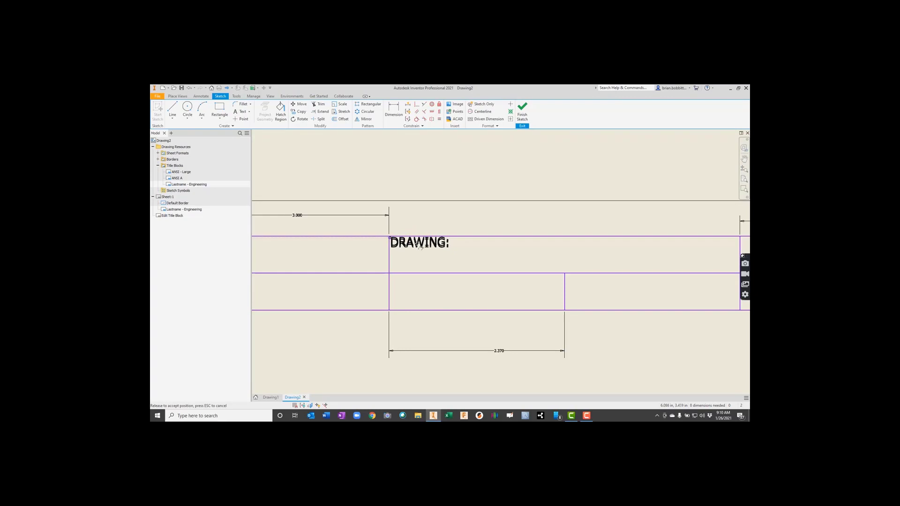
Add a FILENAME model property field in a text box below the DRAWING: label.
{"action": "left_click", "coordinate": [240, 113]}
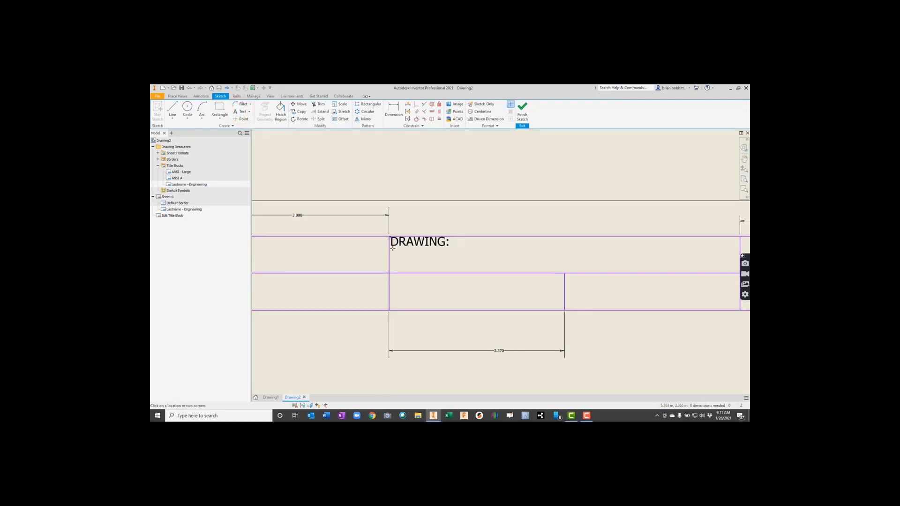
{"action": "mouse_move", "coordinate": [393, 248]}
{"action": "left_mouse_down"}
{"action": "mouse_move", "coordinate": [584, 271]}
{"action": "mouse_move", "coordinate": [738, 272]}
{"action": "left_mouse_up"}
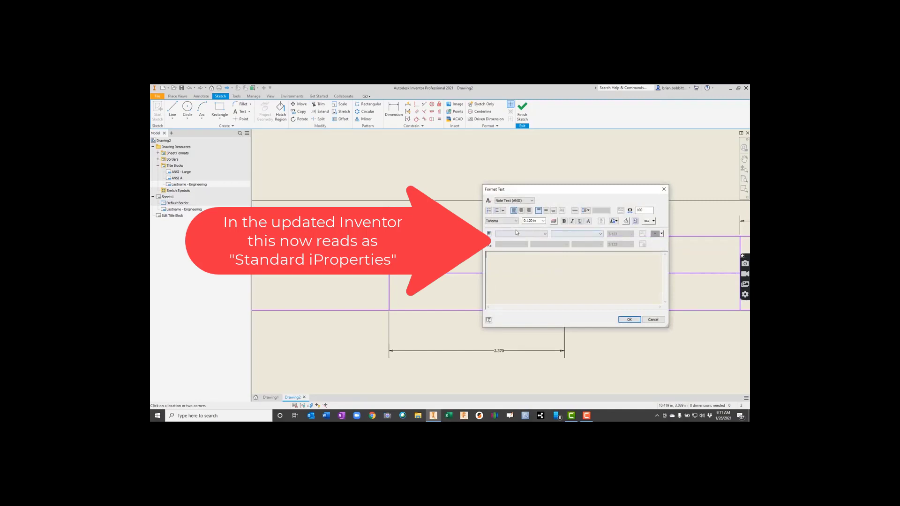
{"action": "left_click", "coordinate": [521, 234]}
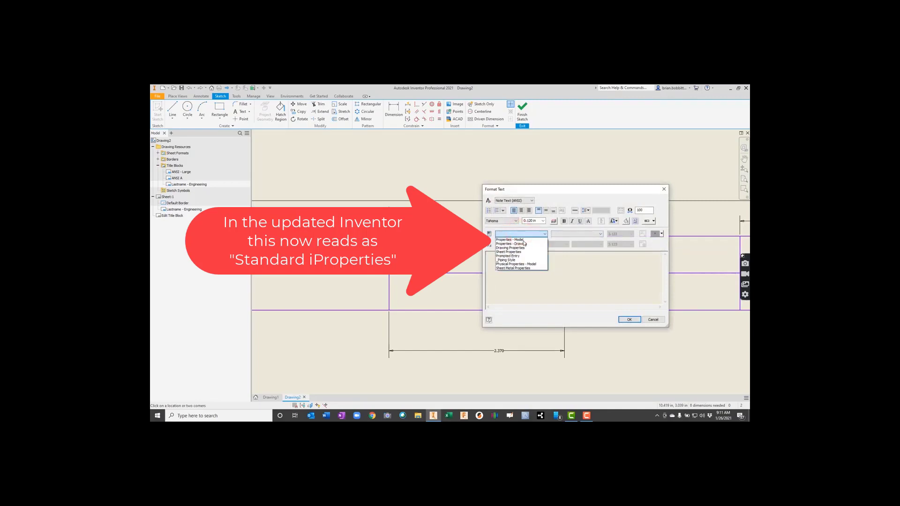
{"action": "left_click", "coordinate": [525, 240]}
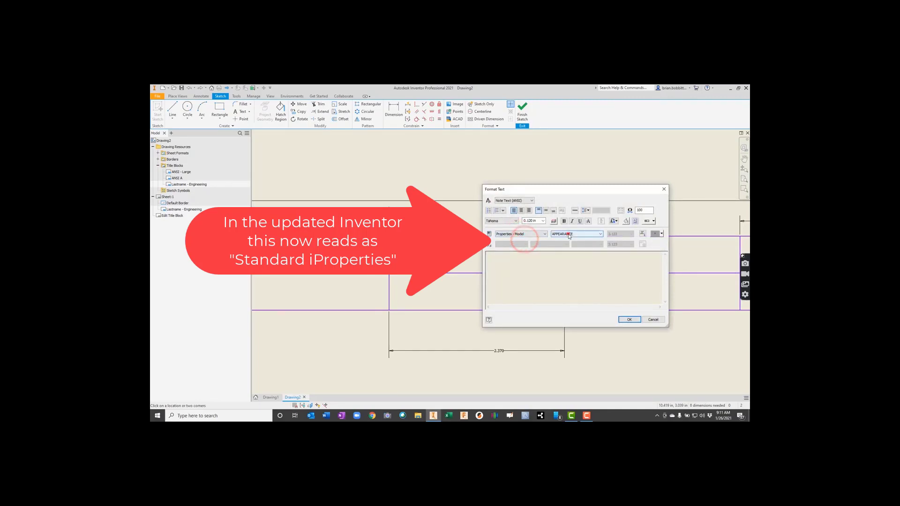
{"action": "left_click", "coordinate": [570, 233]}
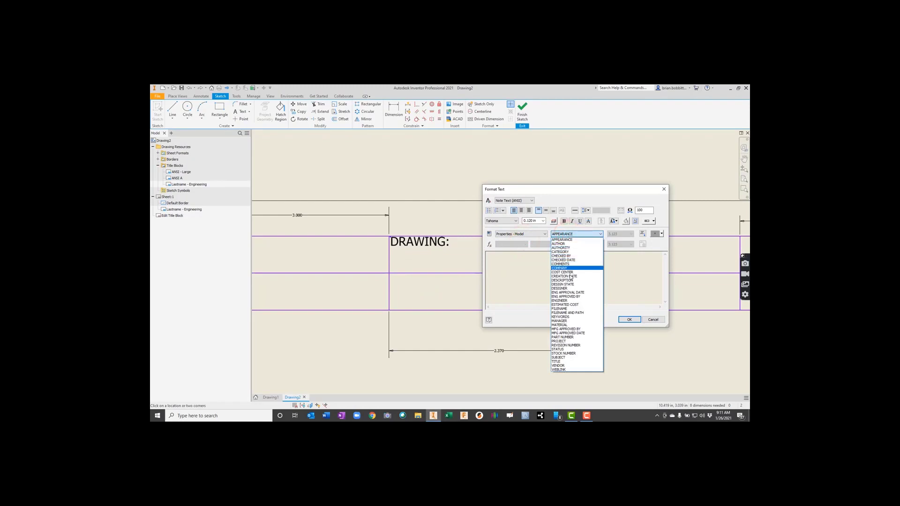
{"action": "left_click", "coordinate": [563, 309]}
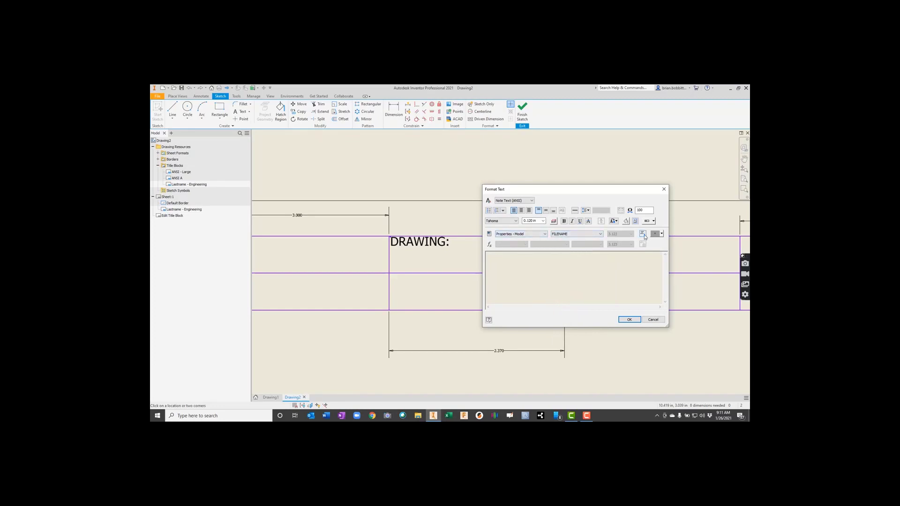
{"action": "left_click", "coordinate": [643, 235]}
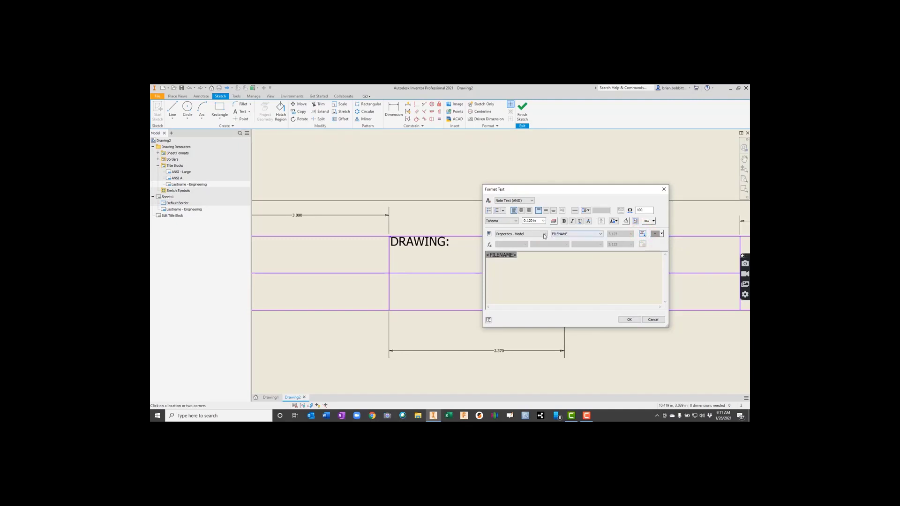
{"action": "left_click", "coordinate": [630, 320]}
{"action": "scroll", "coordinate": [627, 319], "scroll_direction": "down", "scroll_amount": 5}
{"action": "left_click_drag", "start_coordinate": [695, 291], "coordinate": [633, 283]}
{"action": "scroll", "coordinate": [618, 291], "scroll_direction": "up", "scroll_amount": 2}
{"action": "scroll", "coordinate": [582, 286], "scroll_direction": "up", "scroll_amount": 5}
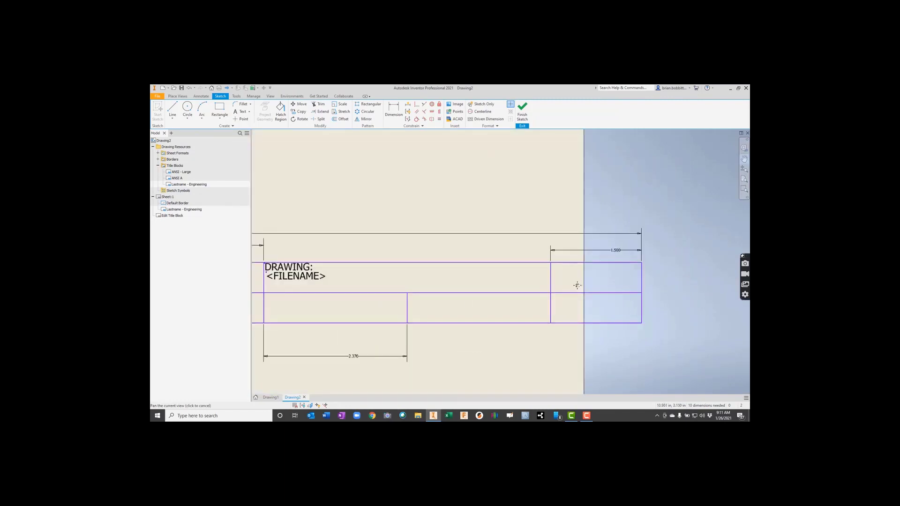
Add a "DATE:" label at the right cell's corner.
{"action": "left_click", "coordinate": [242, 112]}
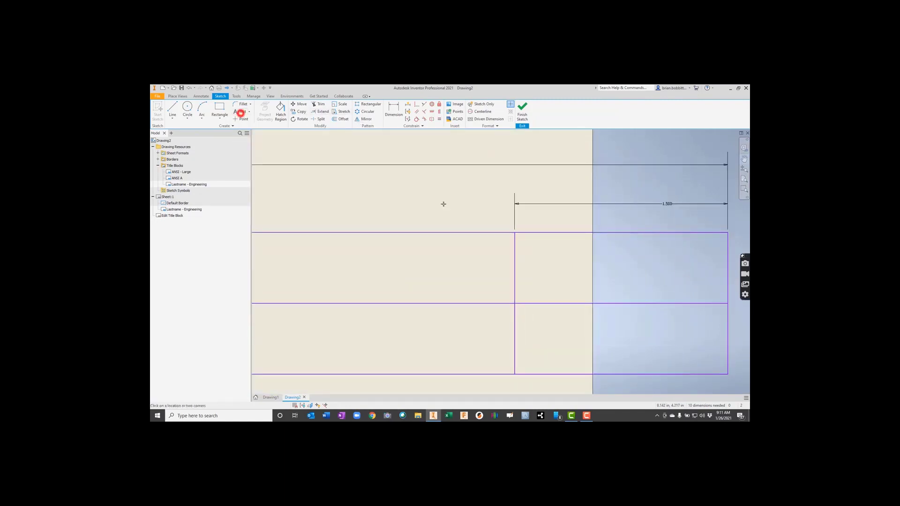
{"action": "left_click", "coordinate": [517, 235]}
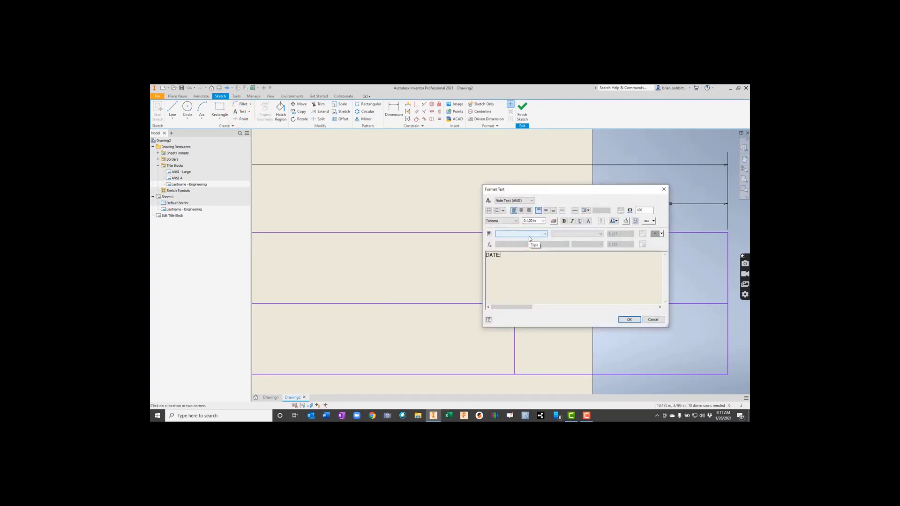
{"action": "left_click", "coordinate": [633, 320]}
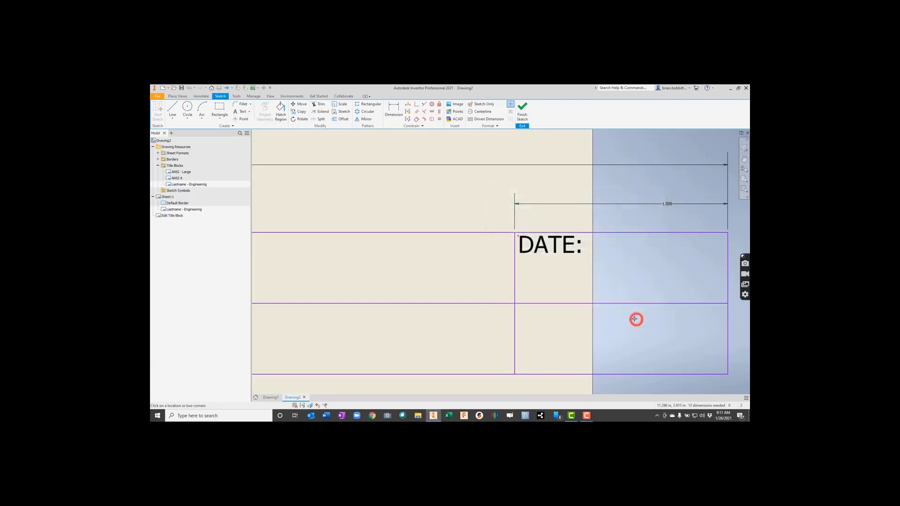
Insert the CREATION DATE model property field in a text box below DATE:.
{"action": "left_click", "coordinate": [240, 112]}
{"action": "mouse_move", "coordinate": [520, 259]}
{"action": "left_mouse_down"}
{"action": "mouse_move", "coordinate": [568, 282]}
{"action": "mouse_move", "coordinate": [718, 293]}
{"action": "left_mouse_up"}
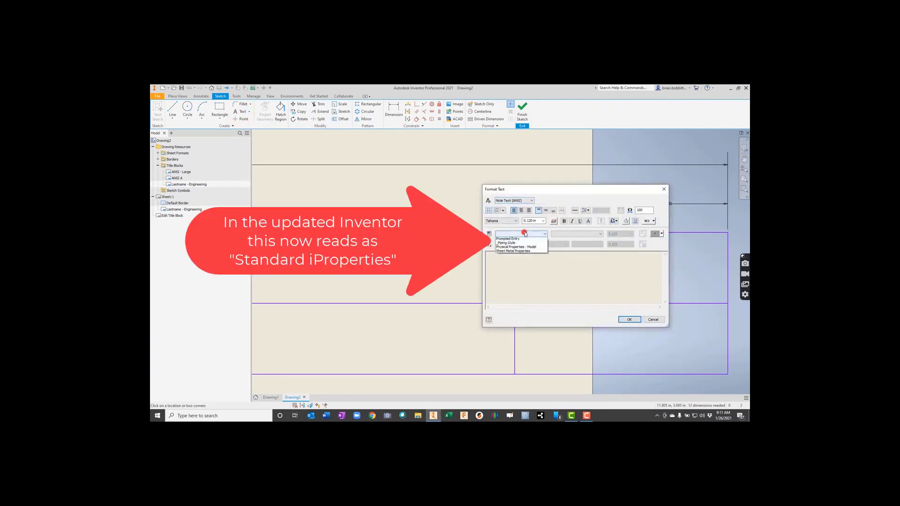
{"action": "left_click", "coordinate": [525, 239]}
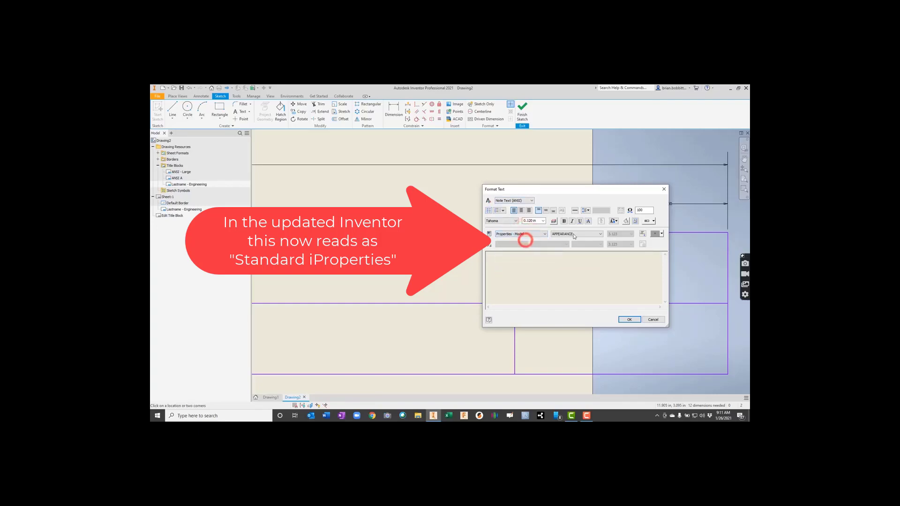
{"action": "left_click", "coordinate": [574, 234]}
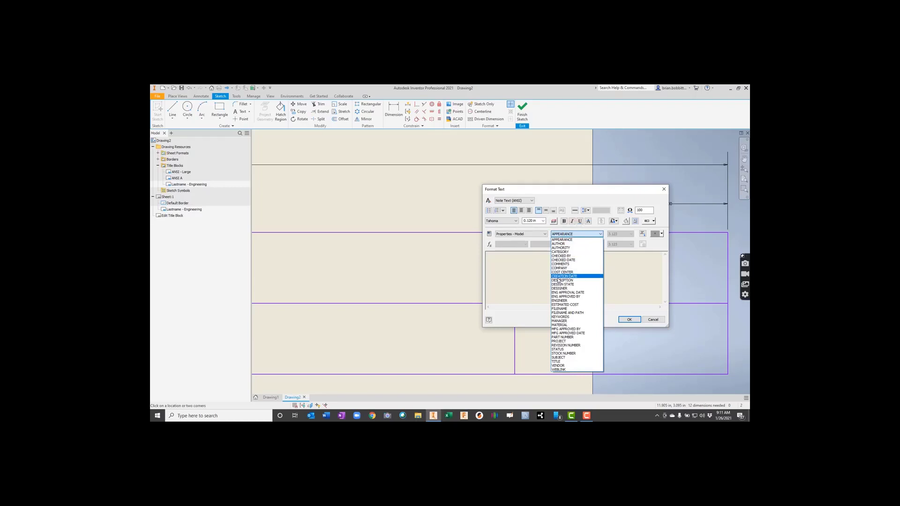
{"action": "left_click", "coordinate": [566, 276]}
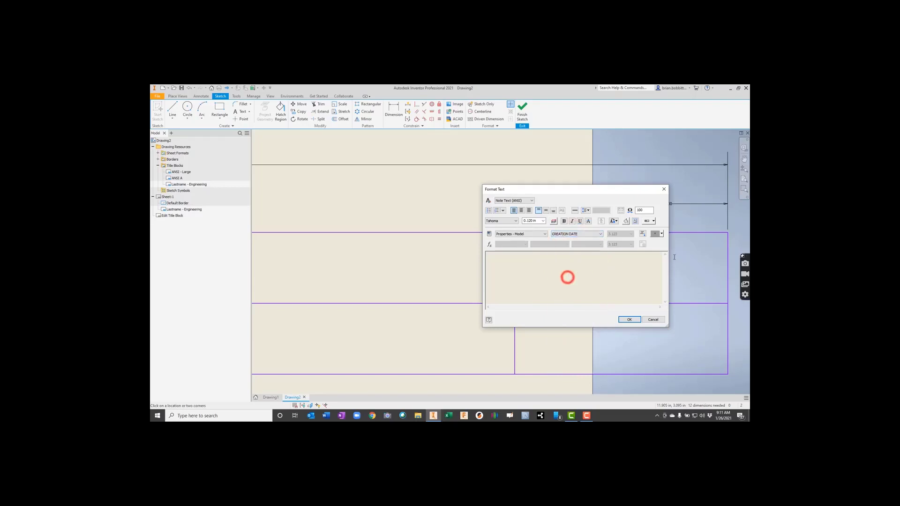
{"action": "left_click", "coordinate": [643, 234]}
{"action": "left_click", "coordinate": [629, 320]}
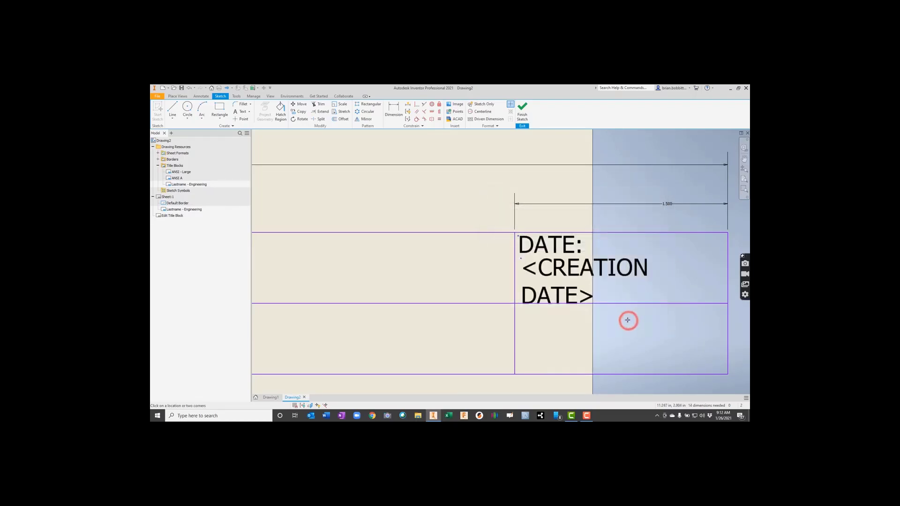
{"action": "scroll", "coordinate": [603, 298], "scroll_direction": "down", "scroll_amount": 5}
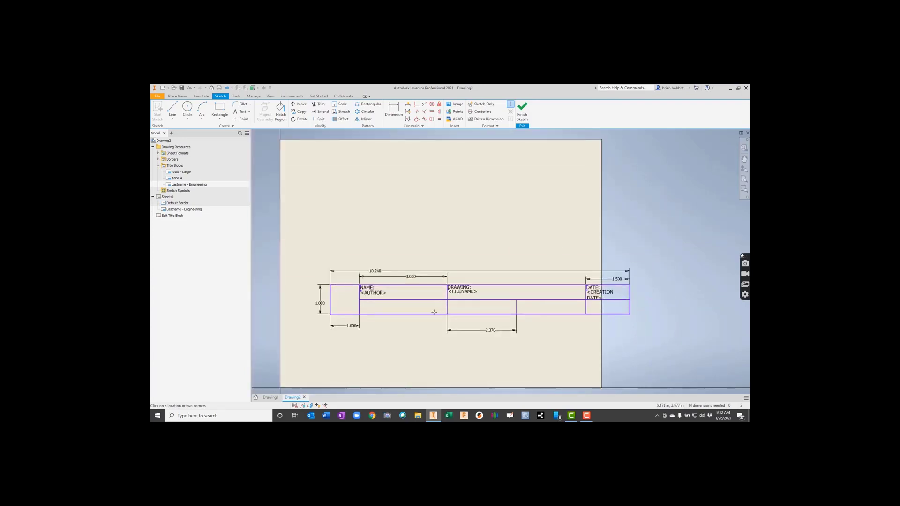
Add a "CLASS PERIOD:" label in the cell below NAME:.
{"action": "scroll", "coordinate": [359, 312], "scroll_direction": "up", "scroll_amount": 4}
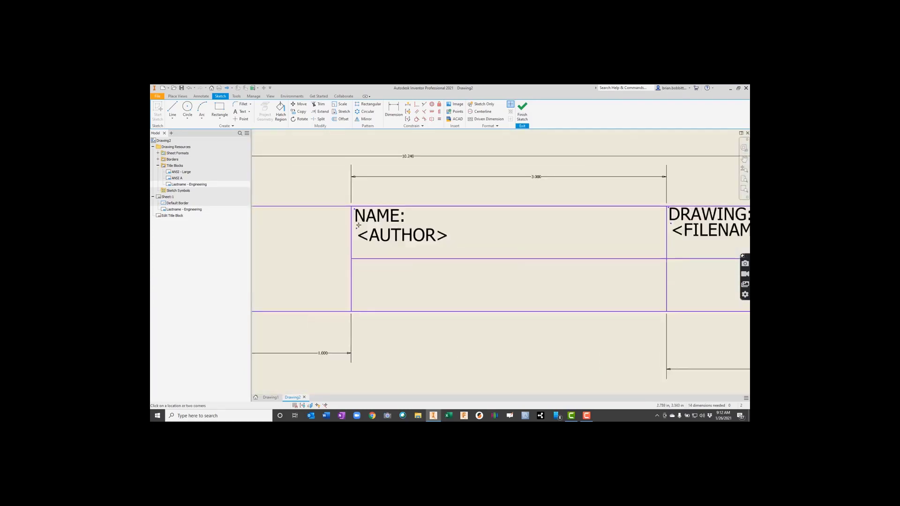
{"action": "left_click", "coordinate": [243, 111]}
{"action": "left_click", "coordinate": [354, 262]}
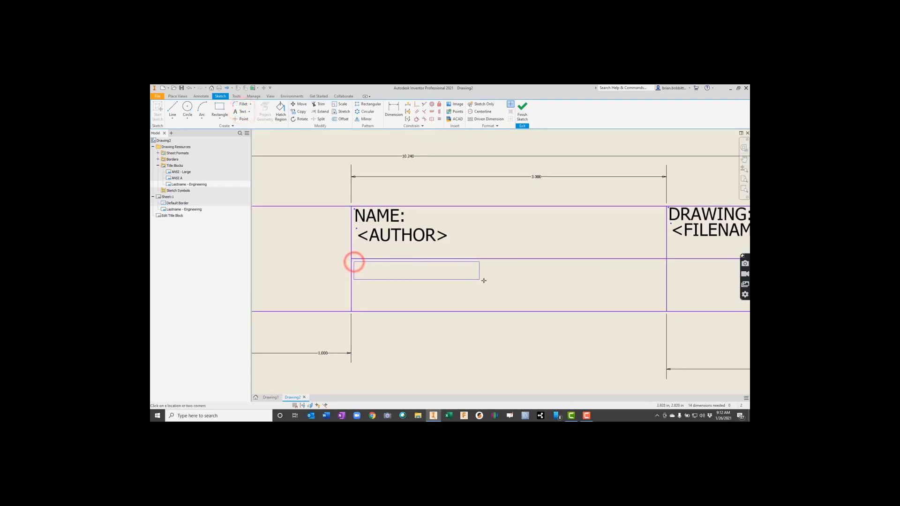
{"action": "left_click", "coordinate": [503, 287]}
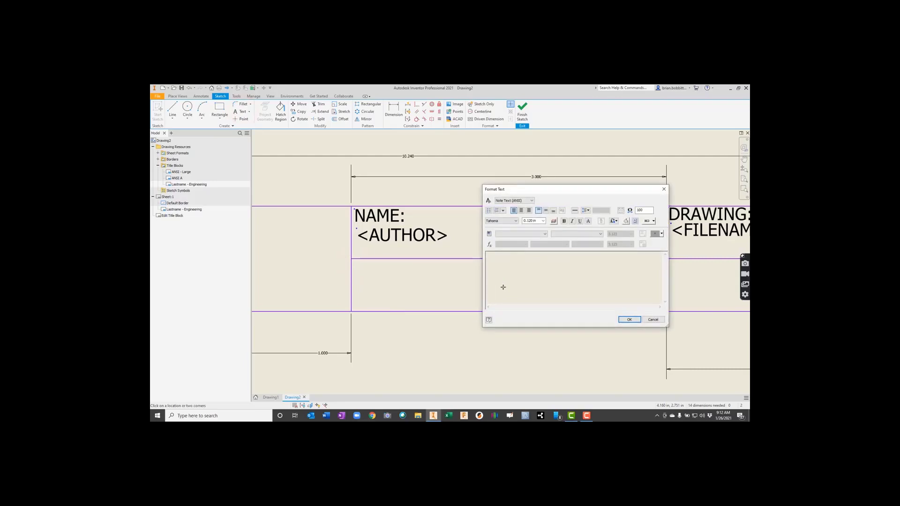
{"action": "type", "text": "CLASS PERIOD:"}
{"action": "left_click", "coordinate": [629, 319]}
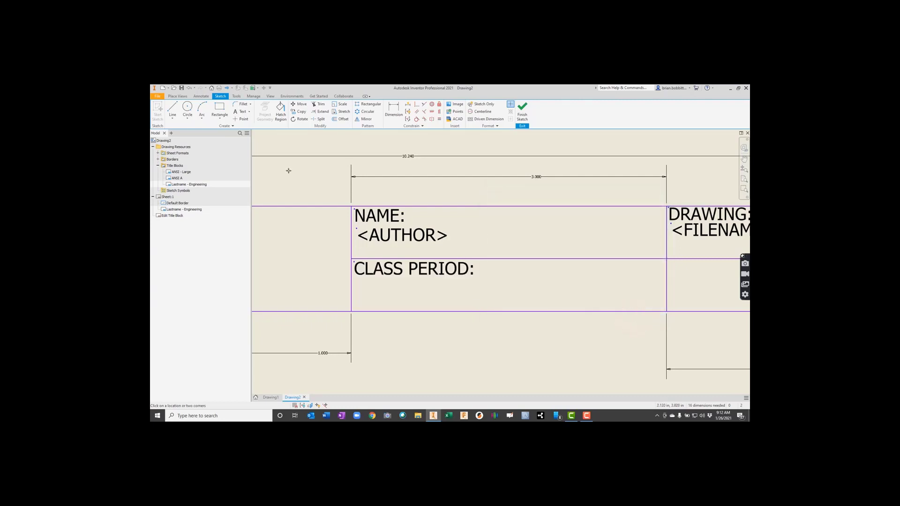
Add the text "3RD PERIOD" beneath the CLASS PERIOD: label.
{"action": "left_click", "coordinate": [242, 112]}
{"action": "left_click_drag", "start_coordinate": [357, 283], "coordinate": [663, 308]}
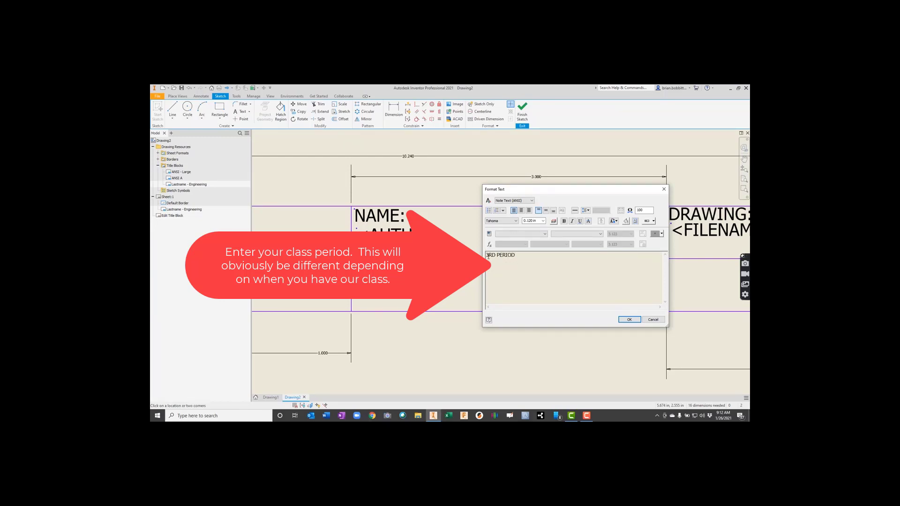
{"action": "left_click", "coordinate": [629, 319]}
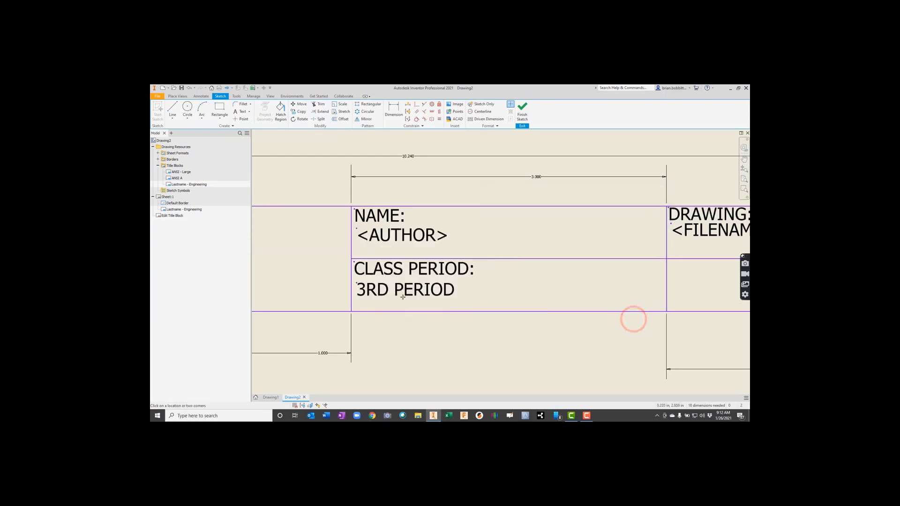
{"action": "scroll", "coordinate": [455, 294], "scroll_direction": "down", "scroll_amount": 5}
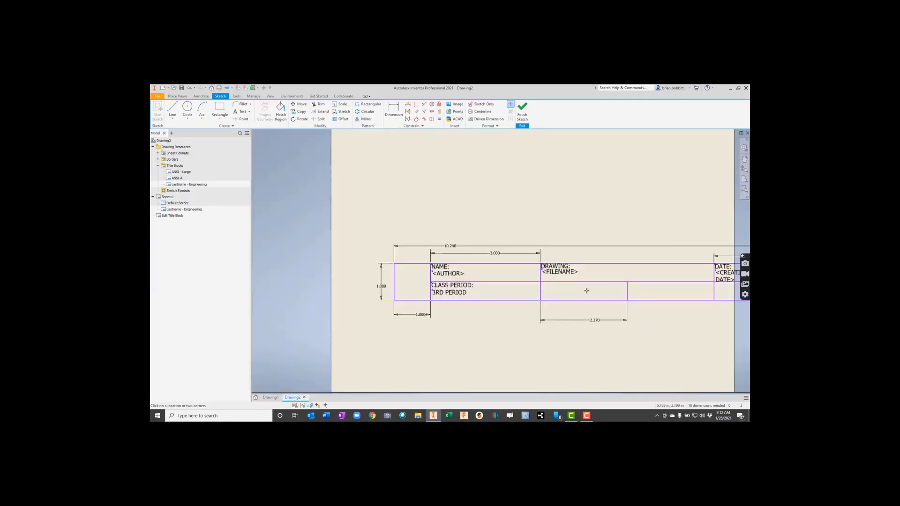
Add a "SCALE:" label in the cell below DRAWING:.
{"action": "left_click", "coordinate": [242, 114]}
{"action": "scroll", "coordinate": [566, 284], "scroll_direction": "up", "scroll_amount": 5}
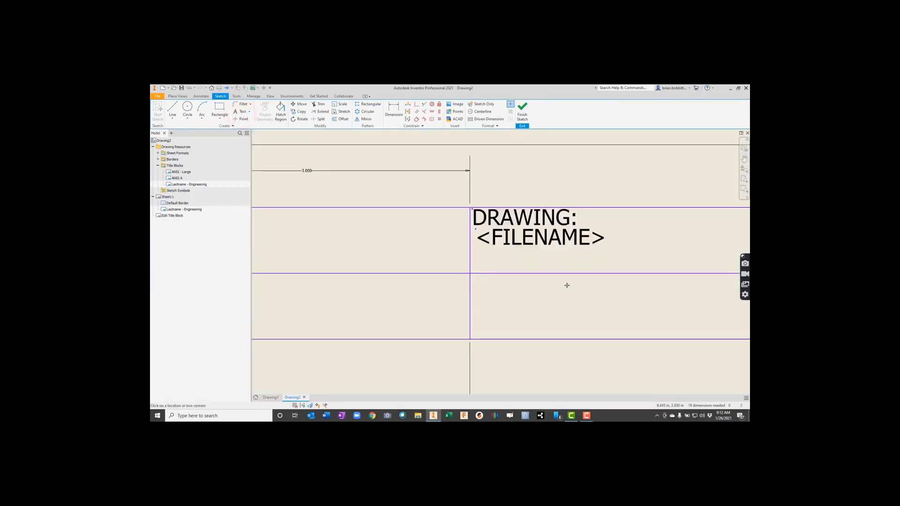
{"action": "left_click", "coordinate": [474, 277]}
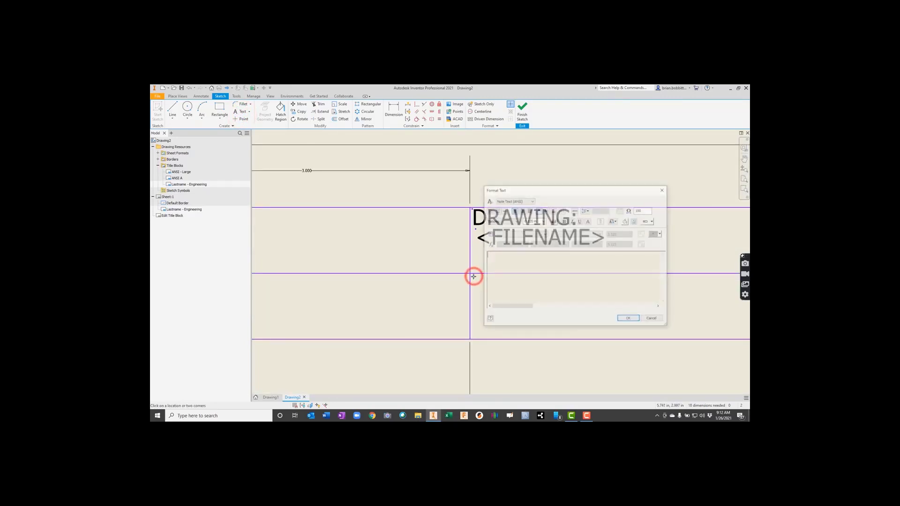
{"action": "type", "text": "SCALE:"}
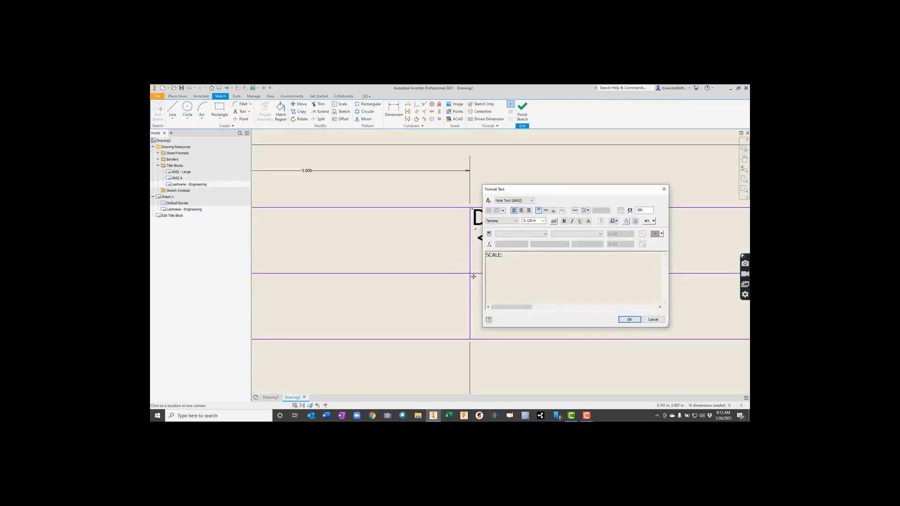
{"action": "left_click", "coordinate": [629, 319]}
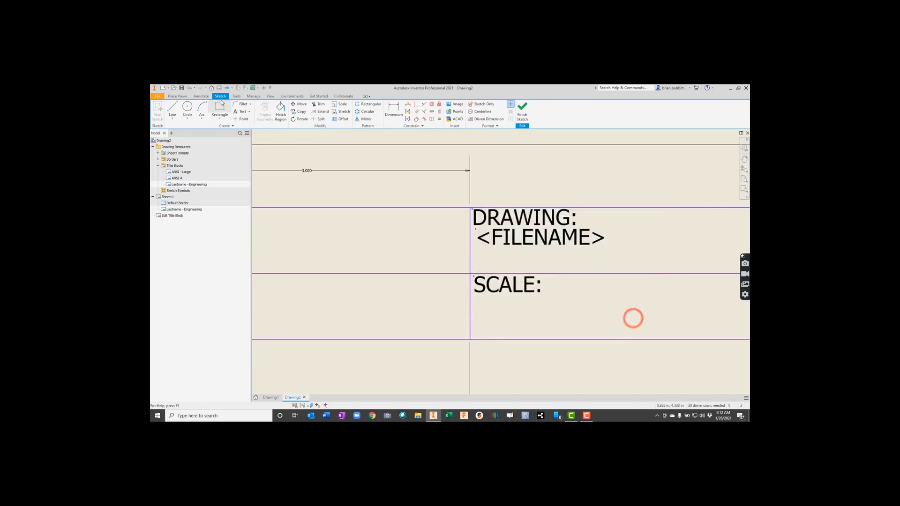
Insert the Initial View Scale sheet property field below the SCALE: label.
{"action": "left_click", "coordinate": [237, 111]}
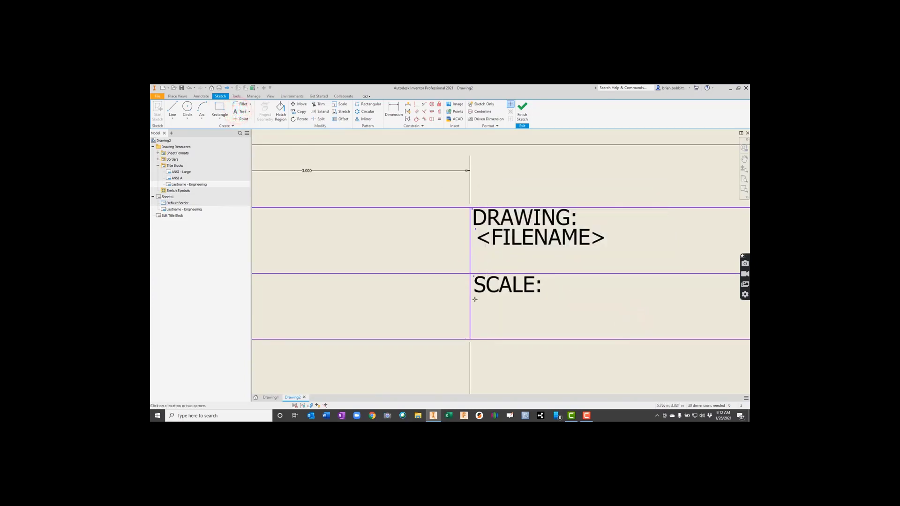
{"action": "left_click_drag", "start_coordinate": [475, 299], "coordinate": [742, 334]}
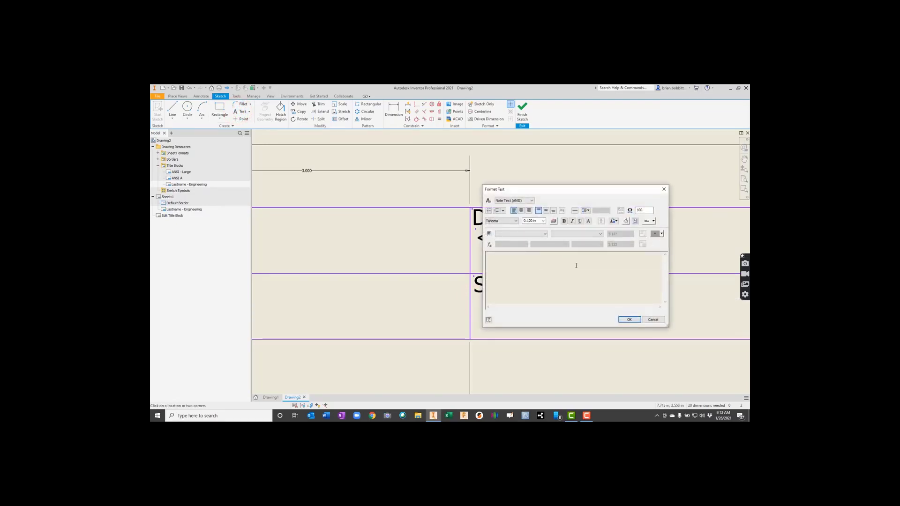
{"action": "left_click", "coordinate": [515, 234]}
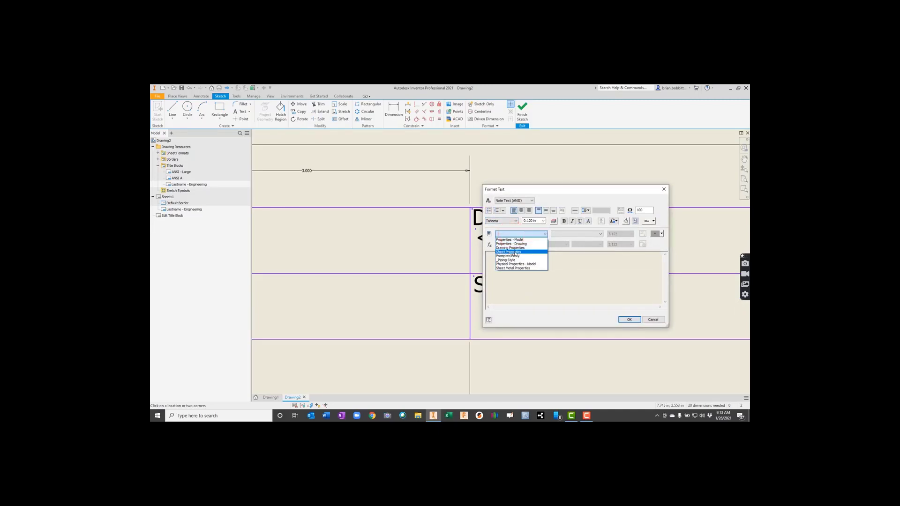
{"action": "left_click", "coordinate": [509, 252]}
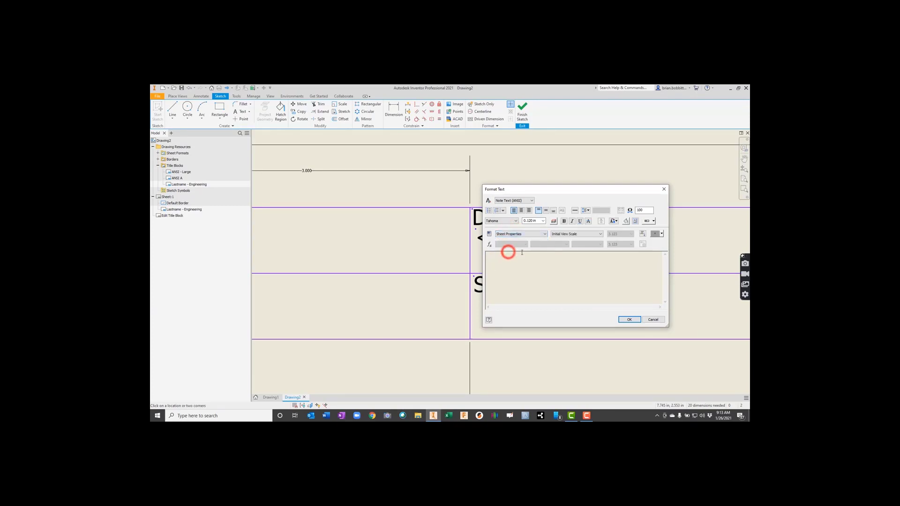
{"action": "left_click", "coordinate": [565, 234]}
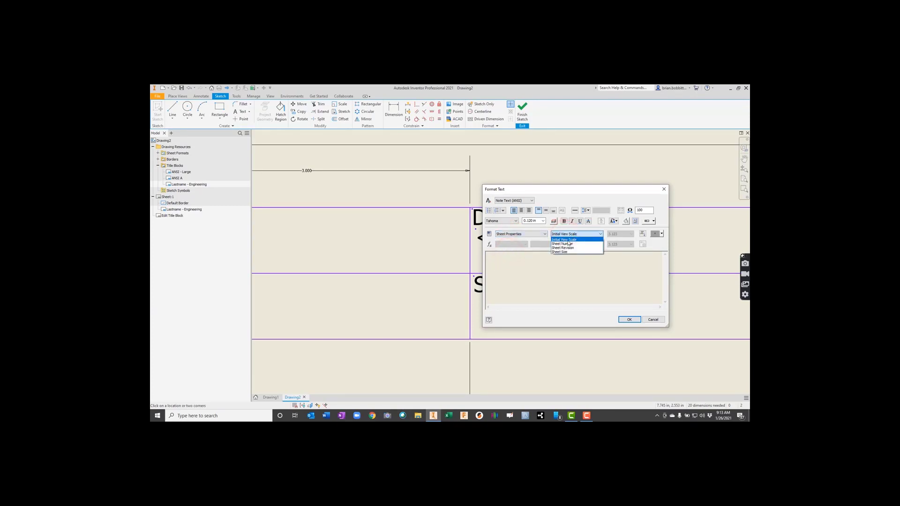
{"action": "left_click", "coordinate": [569, 239]}
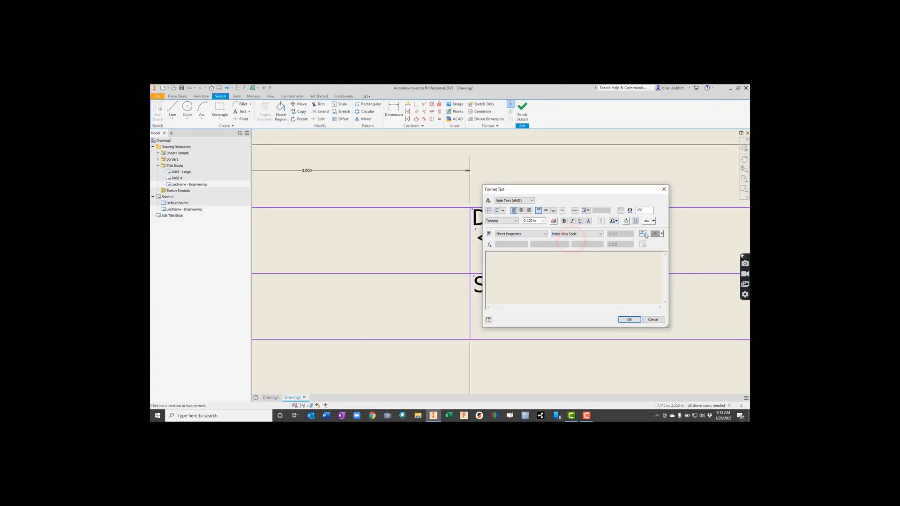
{"action": "left_click", "coordinate": [643, 234]}
{"action": "left_click", "coordinate": [638, 319]}
{"action": "middle_click_drag", "start_coordinate": [638, 319], "coordinate": [415, 296]}
{"action": "middle_click_drag", "start_coordinate": [671, 287], "coordinate": [428, 263]}
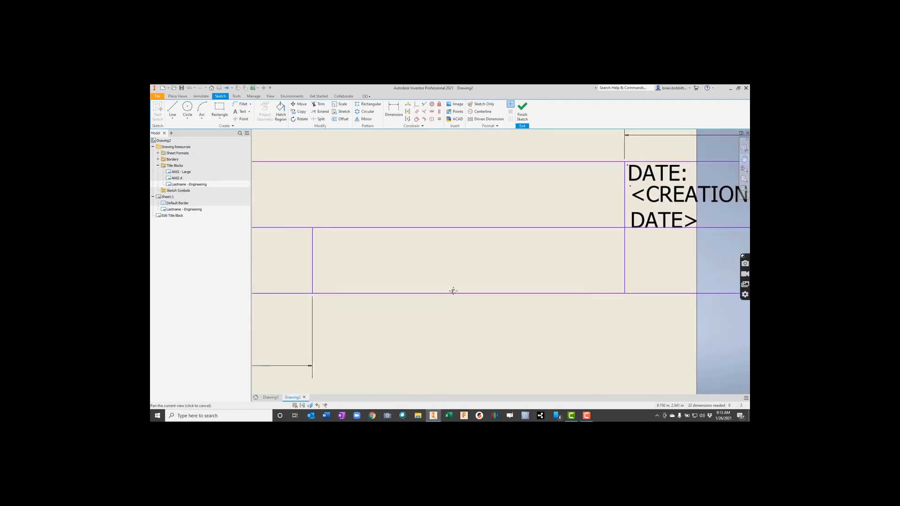
Add a "MATERIAL:" label in the cell beside SCALE:.
{"action": "left_click", "coordinate": [242, 112]}
{"action": "left_click", "coordinate": [316, 231]}
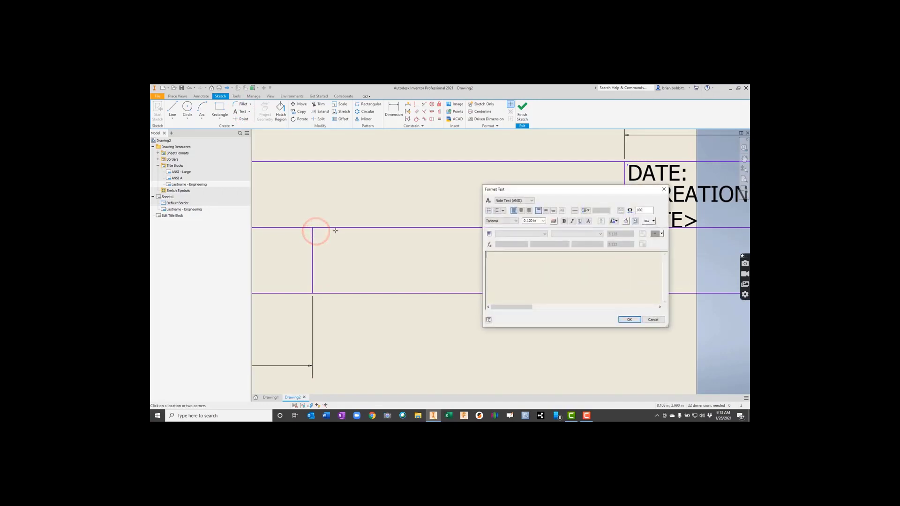
{"action": "type", "text": "MATERIAL:"}
{"action": "left_click", "coordinate": [629, 320]}
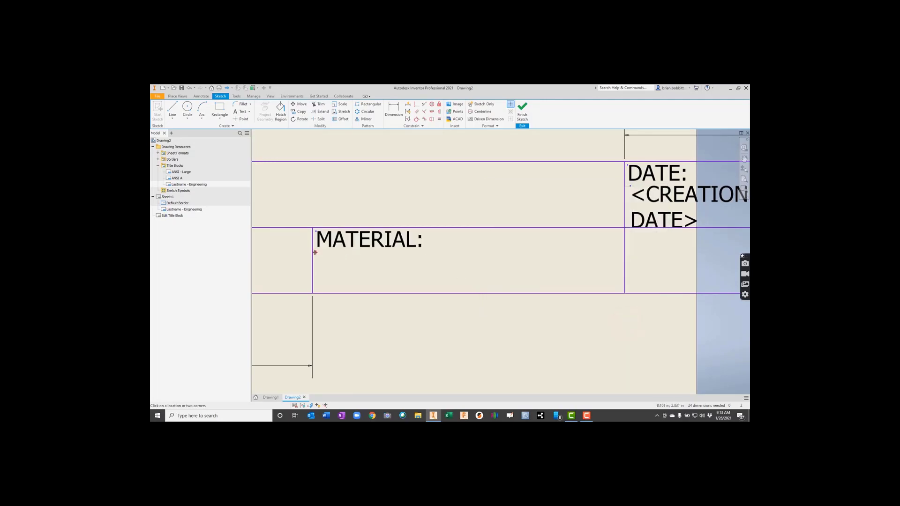
Insert the MATERIAL model property field below the MATERIAL: label.
{"action": "left_click_drag", "start_coordinate": [315, 253], "coordinate": [620, 289]}
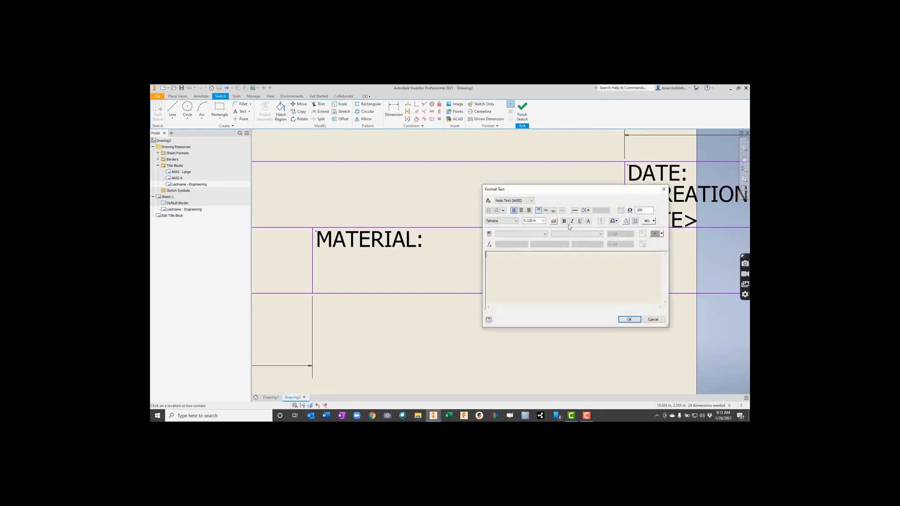
{"action": "left_click", "coordinate": [520, 234]}
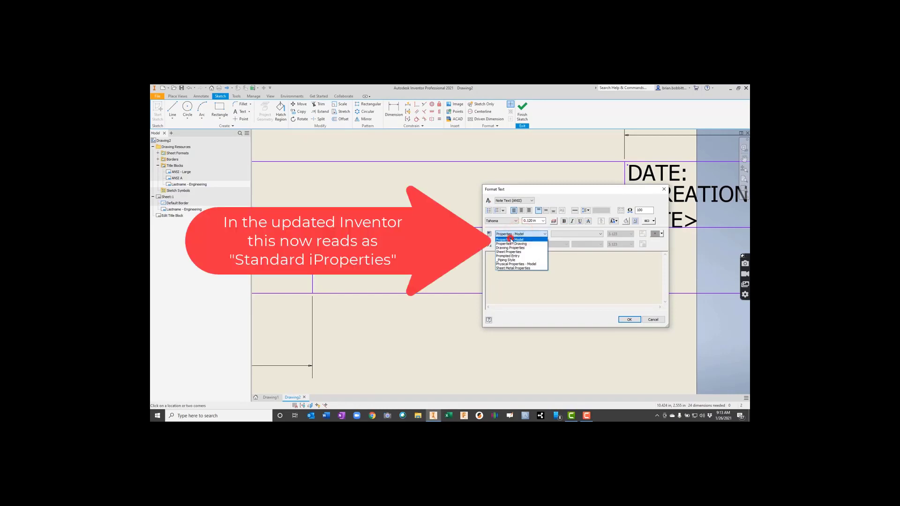
{"action": "left_click", "coordinate": [516, 241]}
{"action": "left_click", "coordinate": [570, 234]}
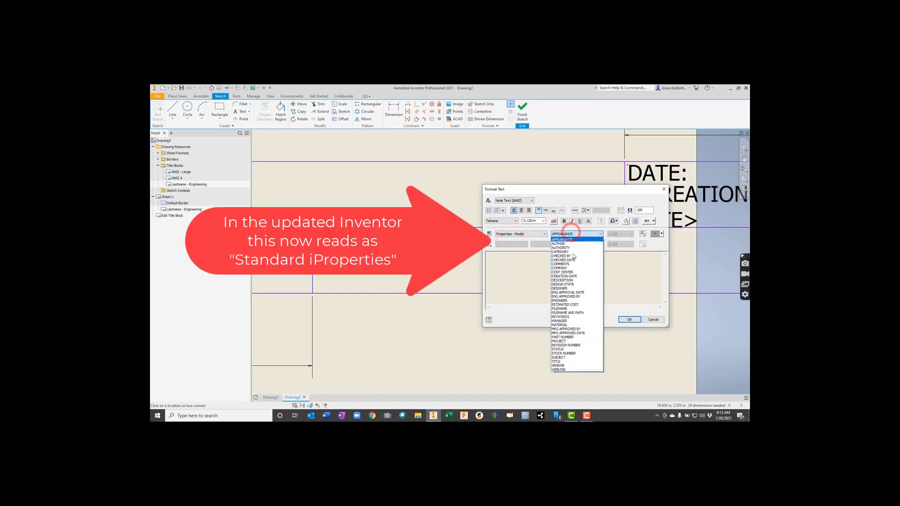
{"action": "left_click", "coordinate": [563, 326]}
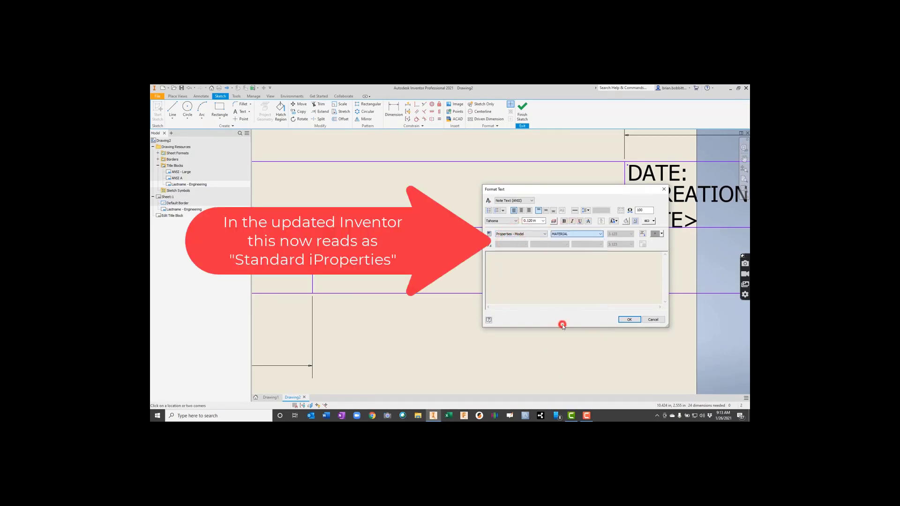
{"action": "left_click", "coordinate": [643, 234]}
{"action": "left_click", "coordinate": [628, 318]}
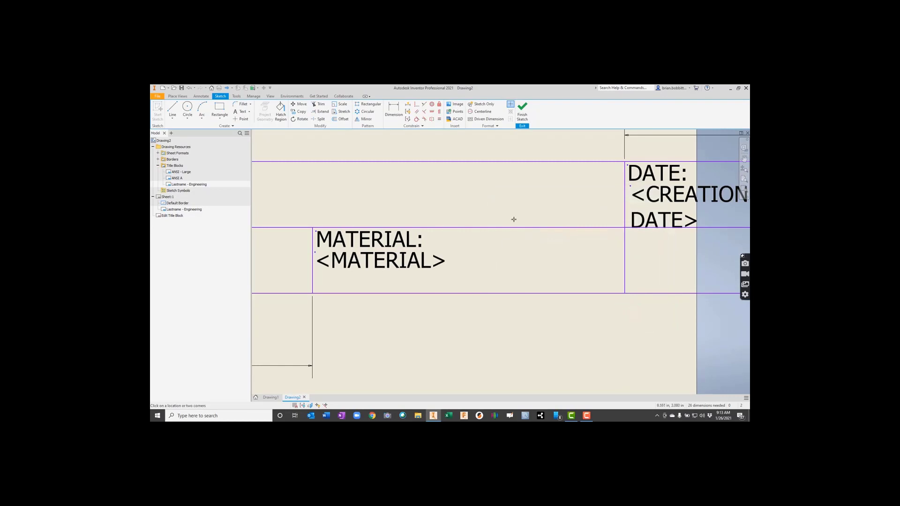
{"action": "scroll", "coordinate": [514, 220], "scroll_direction": "down", "scroll_amount": 5}
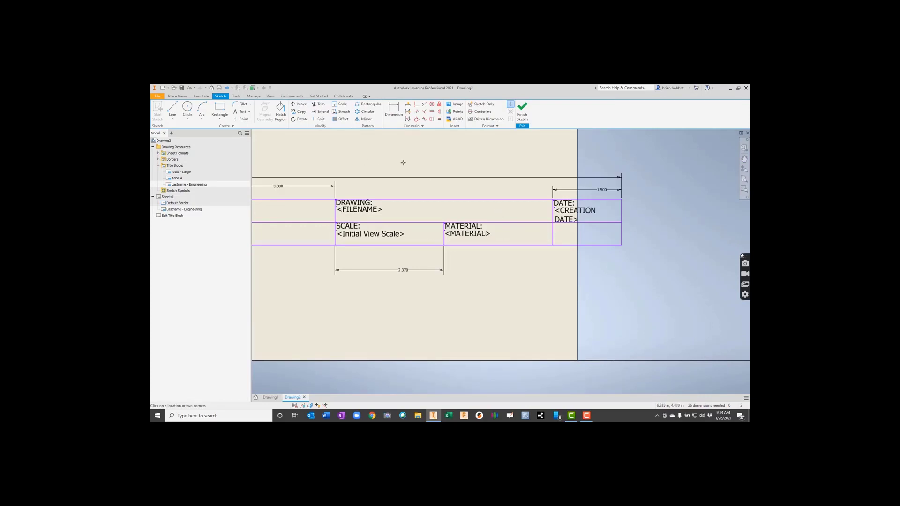
Add a "PAGE NO:" label in the cell below DATE:.
{"action": "scroll", "coordinate": [558, 225], "scroll_direction": "down", "scroll_amount": 5}
{"action": "scroll", "coordinate": [567, 225], "scroll_direction": "up", "scroll_amount": 10}
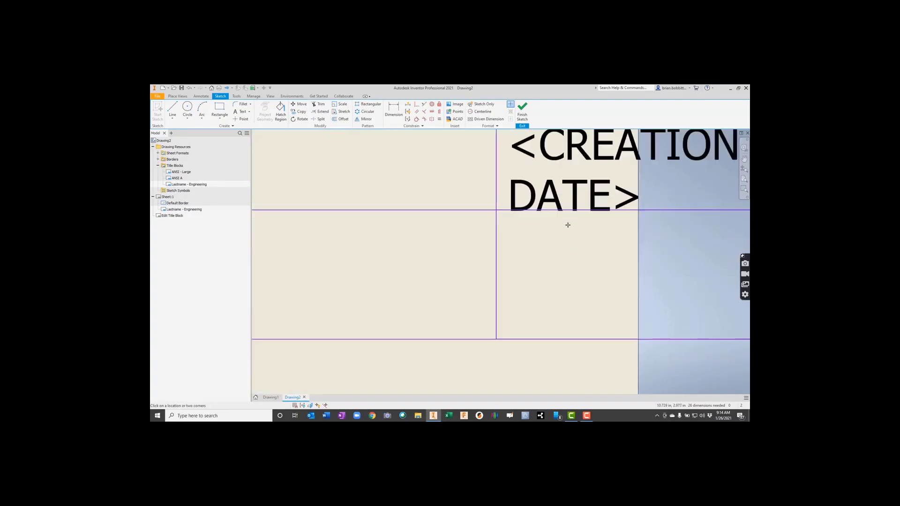
{"action": "left_click", "coordinate": [503, 216]}
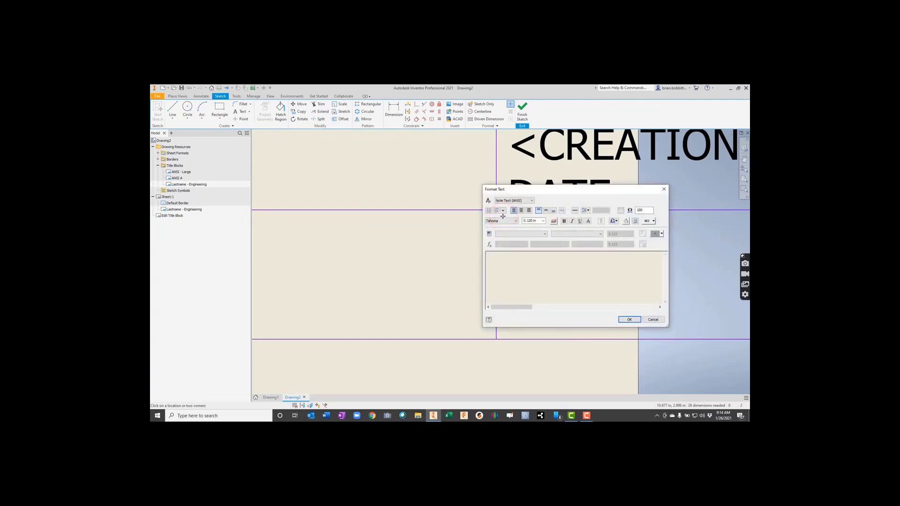
{"action": "type", "text": "PAGE NO:"}
{"action": "left_click", "coordinate": [622, 320]}
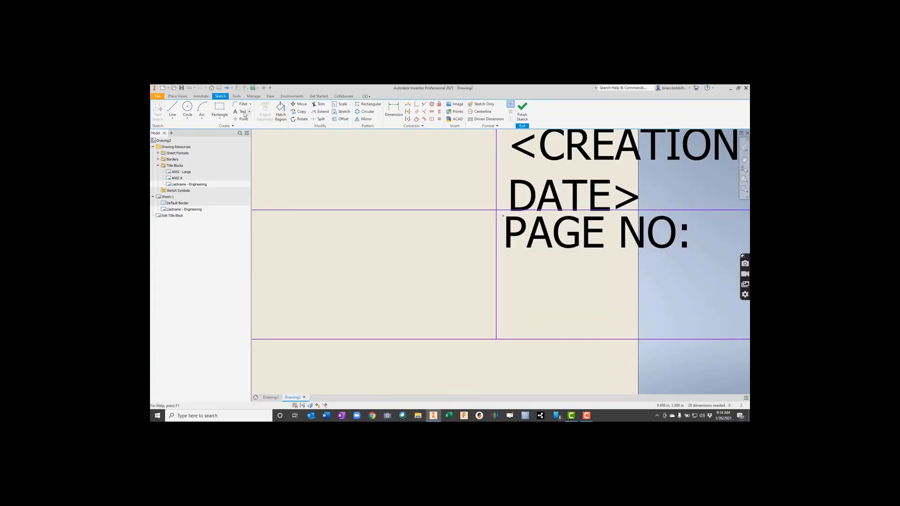
Insert the Sheet Number sheet property field below the PAGE NO: label.
{"action": "left_click", "coordinate": [241, 112]}
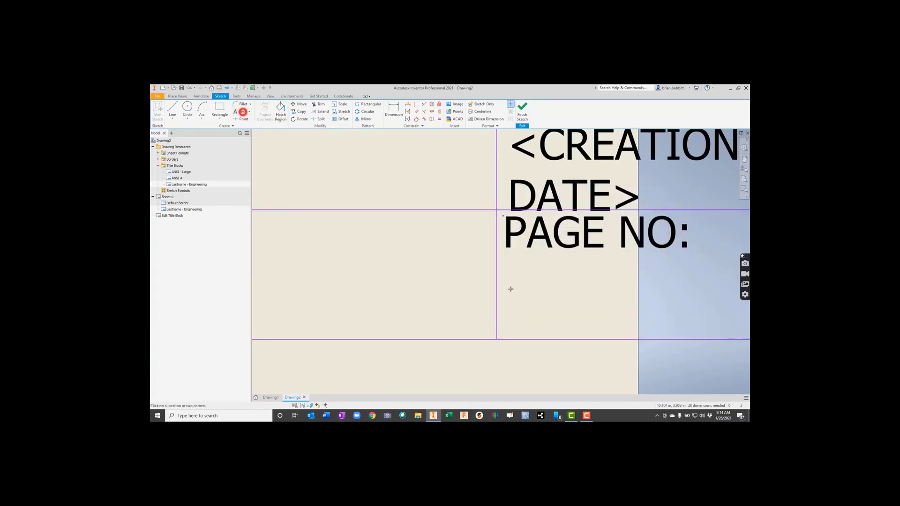
{"action": "left_click", "coordinate": [505, 258]}
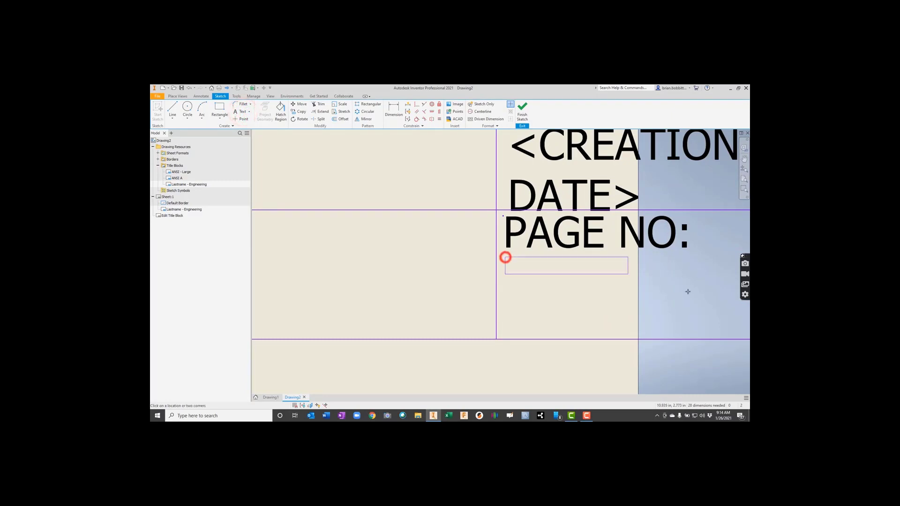
{"action": "left_click", "coordinate": [747, 332]}
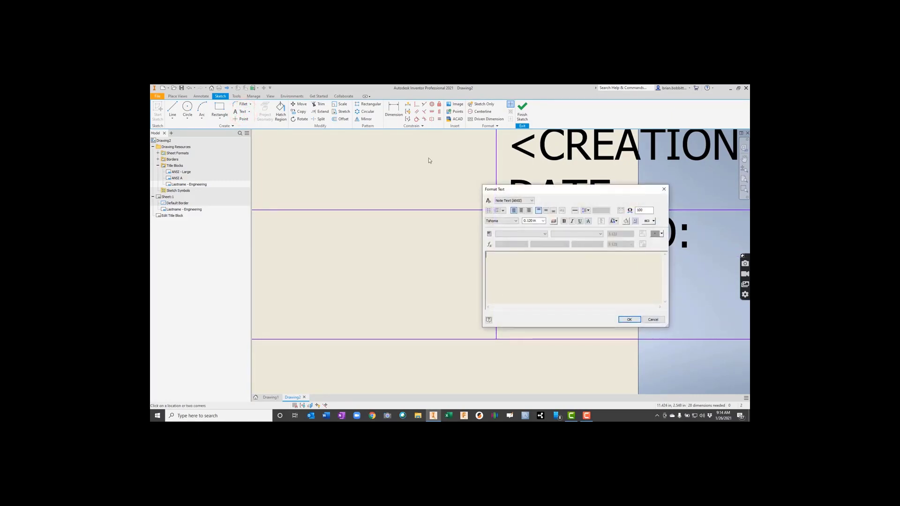
{"action": "left_click", "coordinate": [515, 234]}
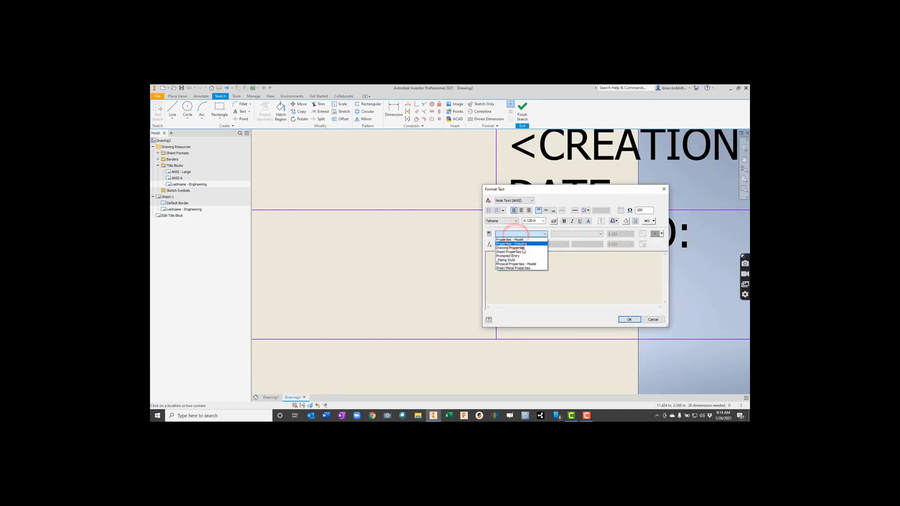
{"action": "left_click", "coordinate": [513, 254]}
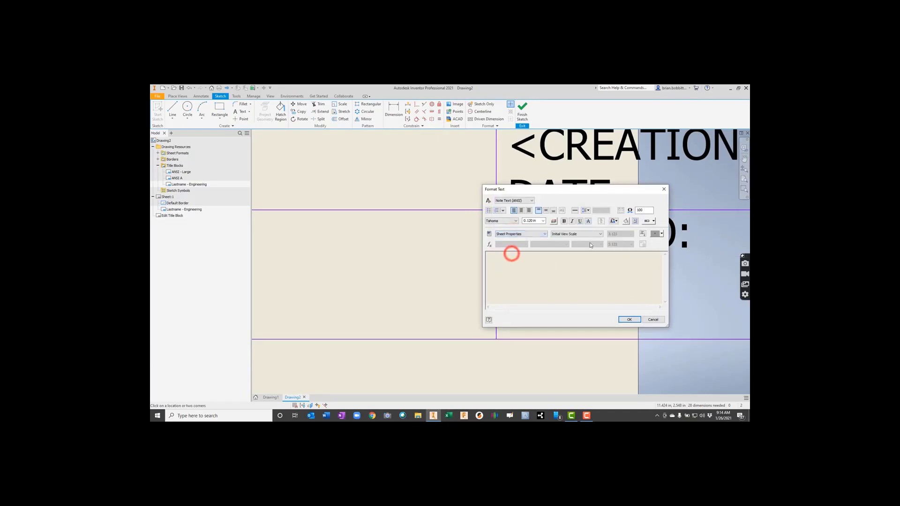
{"action": "left_click", "coordinate": [586, 234]}
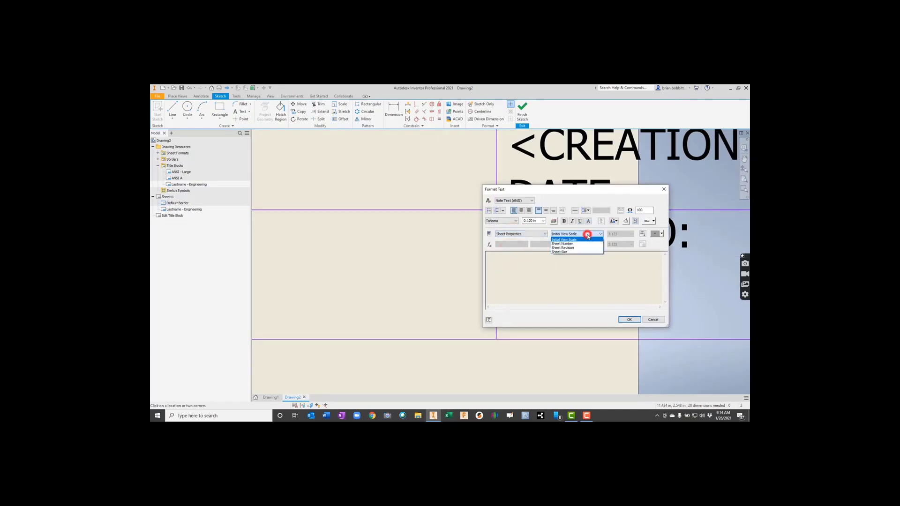
{"action": "left_click", "coordinate": [562, 245]}
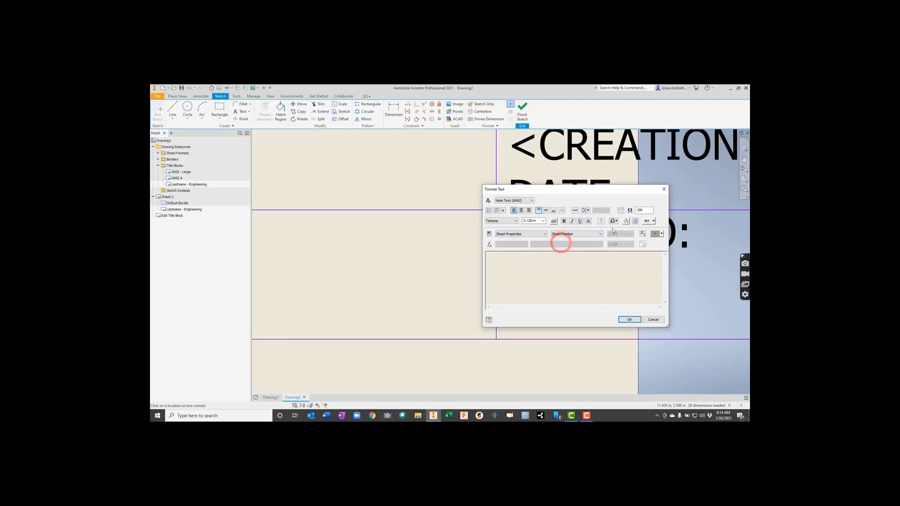
{"action": "left_click", "coordinate": [644, 234]}
{"action": "left_click", "coordinate": [630, 319]}
{"action": "scroll", "coordinate": [633, 312], "scroll_direction": "up", "scroll_amount": 5}
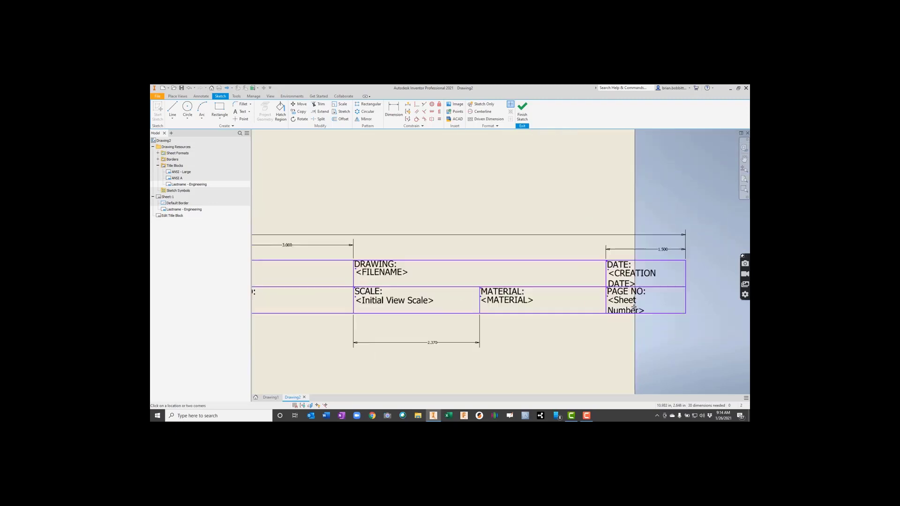
{"action": "scroll", "coordinate": [634, 307], "scroll_direction": "up", "scroll_amount": 2}
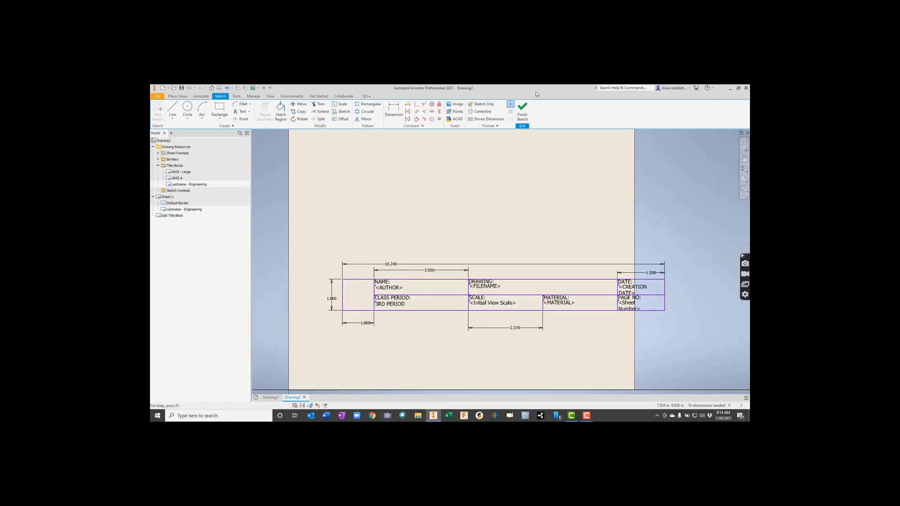
Finish the sketch and save the edits to the Lastname - Engineering title block.
{"action": "left_click", "coordinate": [526, 110]}
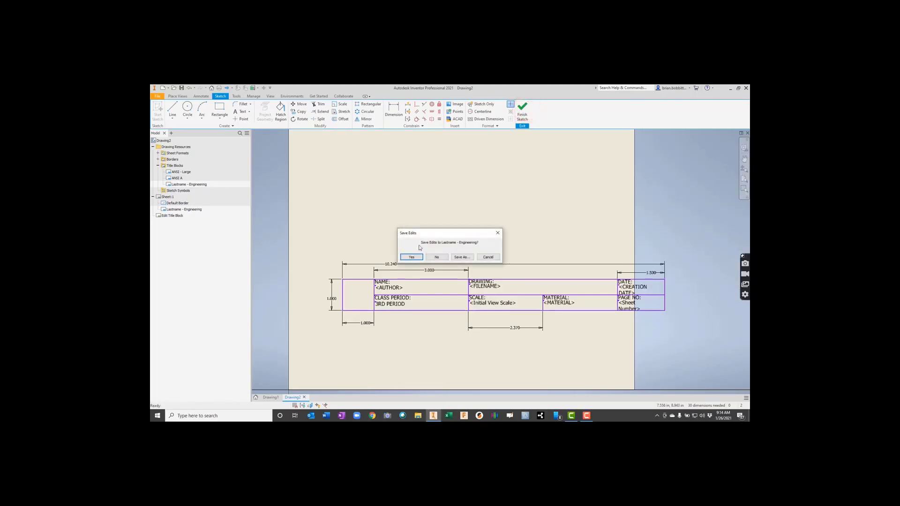
{"action": "left_click", "coordinate": [409, 258]}
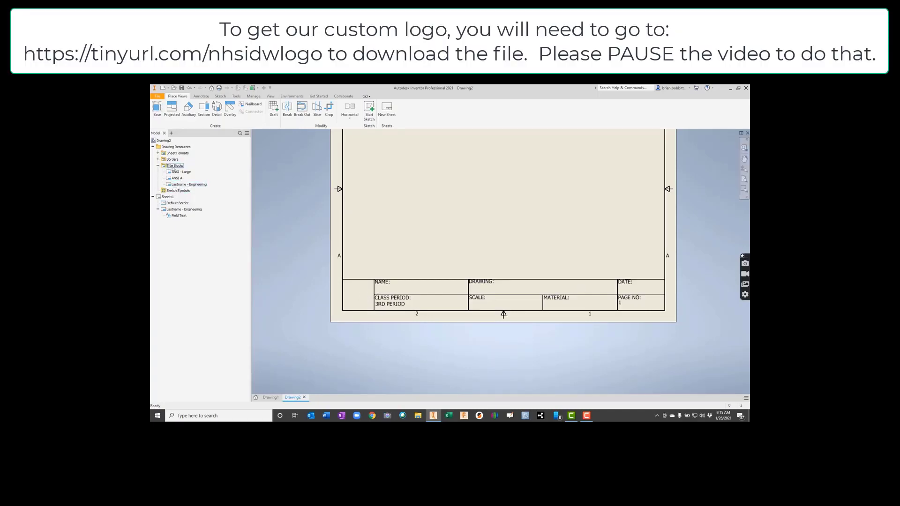
Reopen the title block and insert the 7454 IDW LOGO image into its left cell.
{"action": "right_click", "coordinate": [178, 186]}
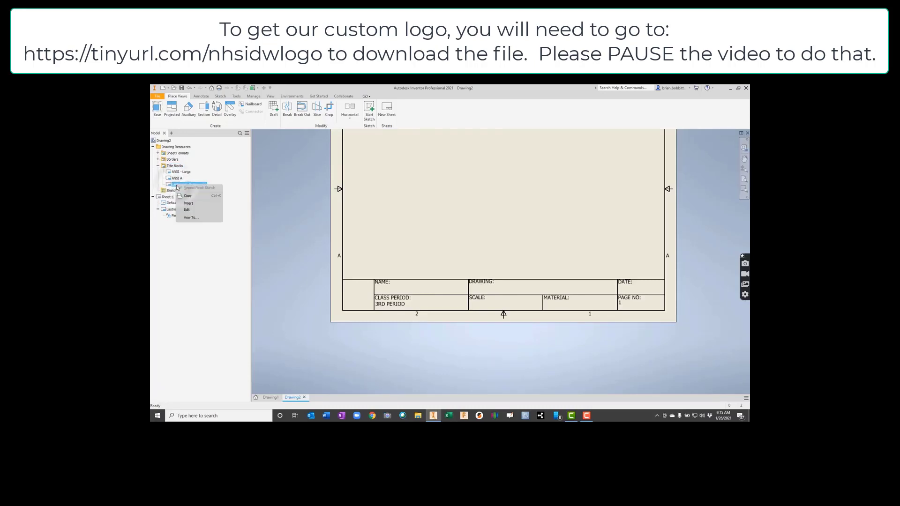
{"action": "left_click", "coordinate": [187, 210]}
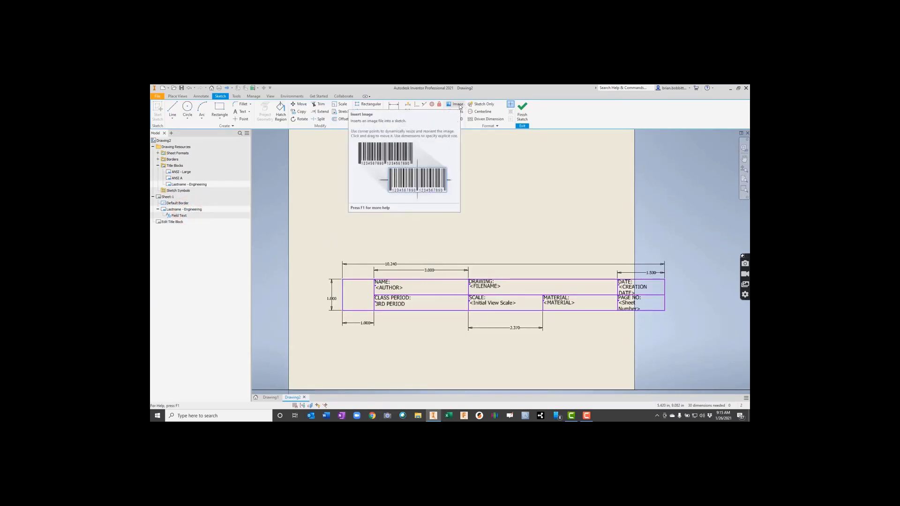
{"action": "left_click", "coordinate": [458, 104]}
{"action": "scroll", "coordinate": [333, 319], "scroll_direction": "up", "scroll_amount": 2}
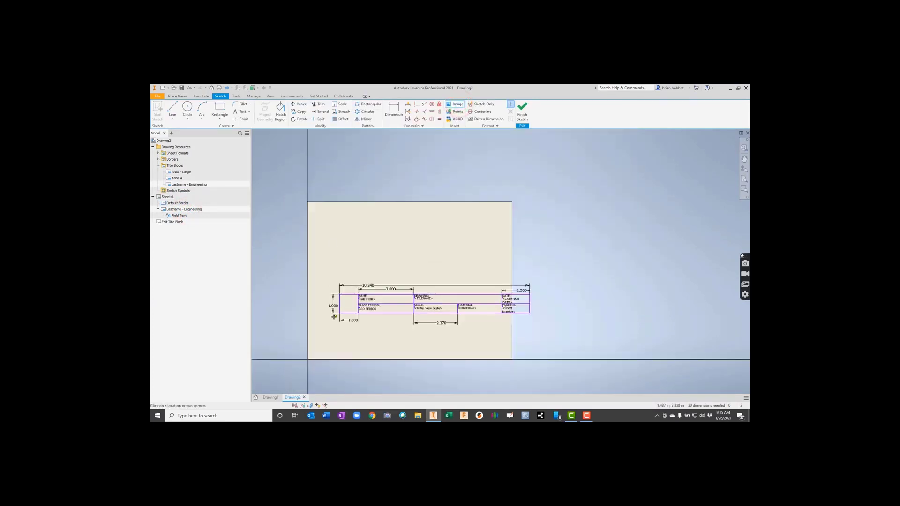
{"action": "scroll", "coordinate": [333, 319], "scroll_direction": "down", "scroll_amount": 6}
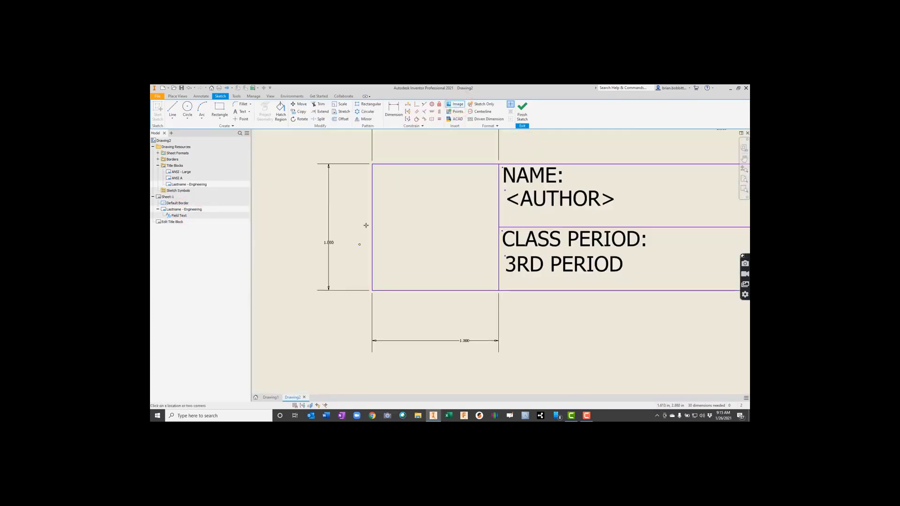
{"action": "left_click", "coordinate": [373, 166]}
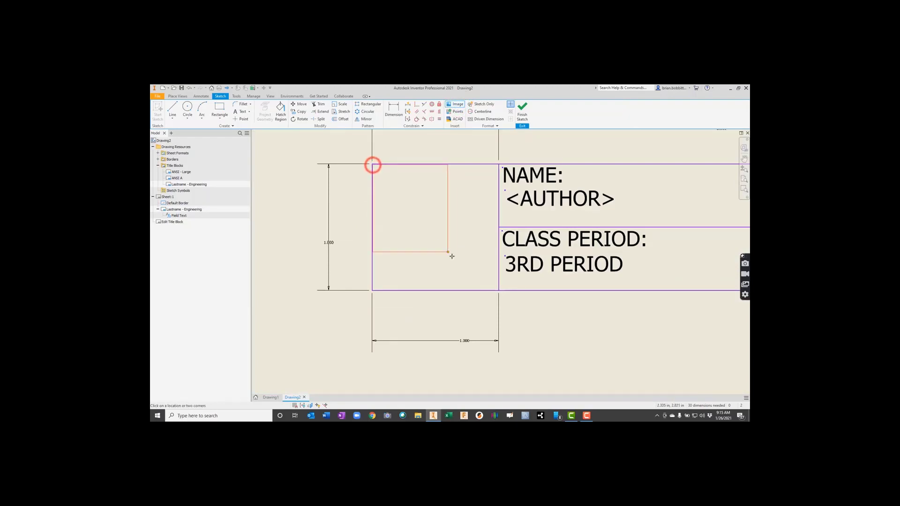
{"action": "left_click", "coordinate": [499, 291]}
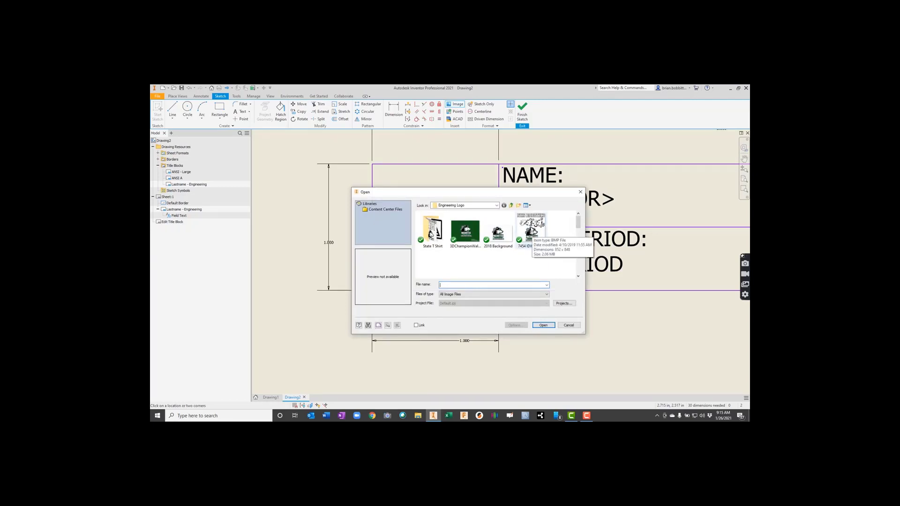
{"action": "double_click", "coordinate": [531, 228]}
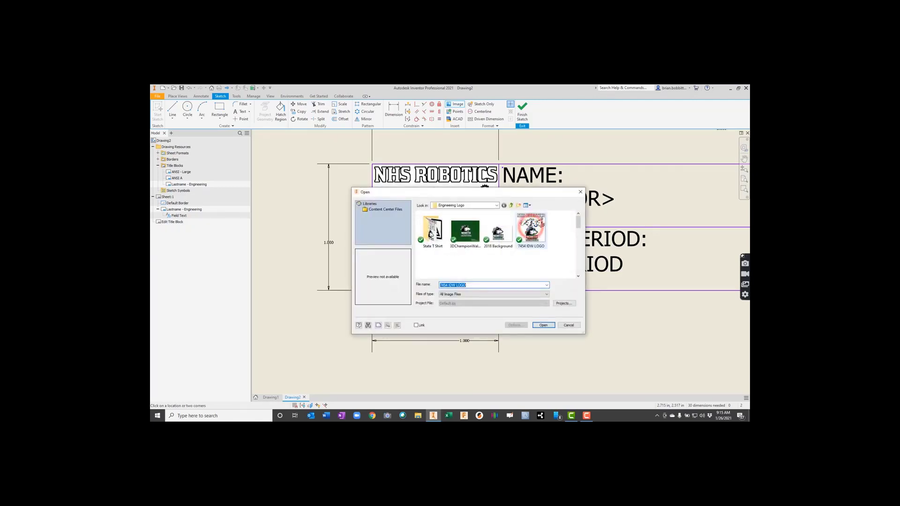
{"action": "left_click", "coordinate": [569, 326]}
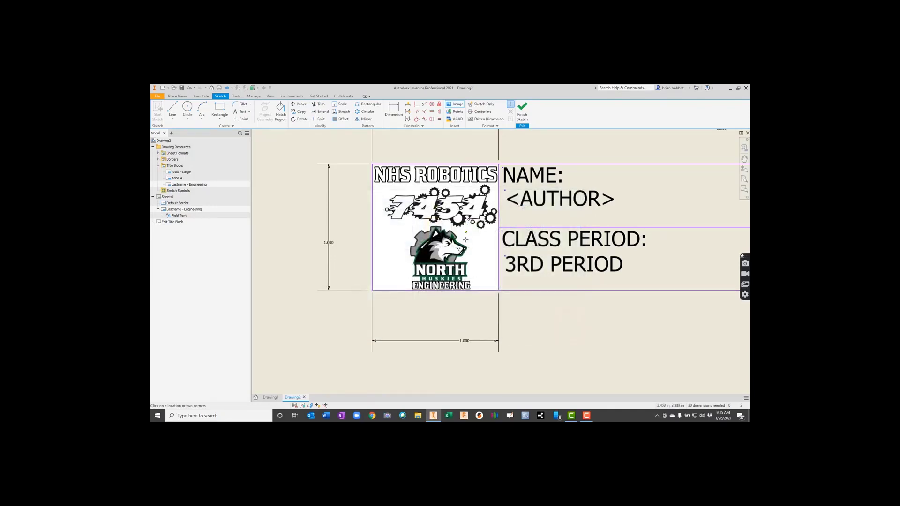
Finish the sketch, save the logo edits, and view the whole sheet.
{"action": "left_click", "coordinate": [523, 108]}
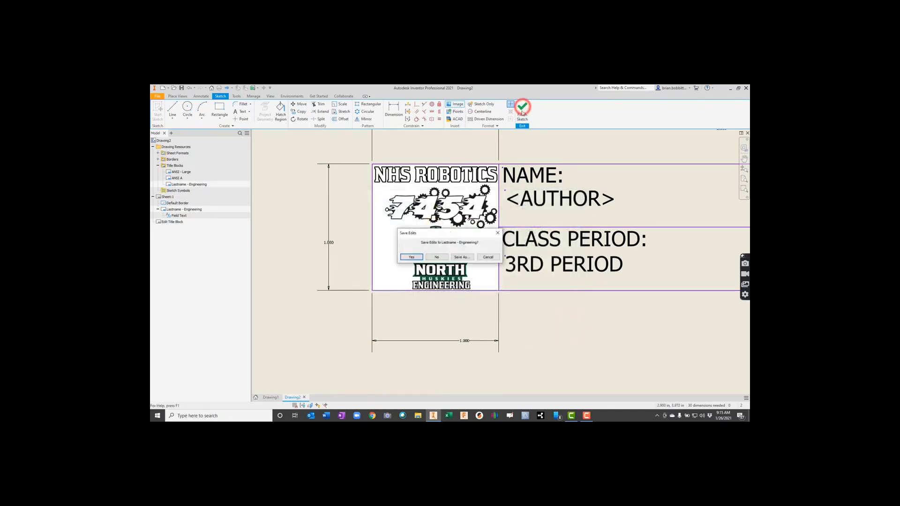
{"action": "left_click", "coordinate": [411, 258]}
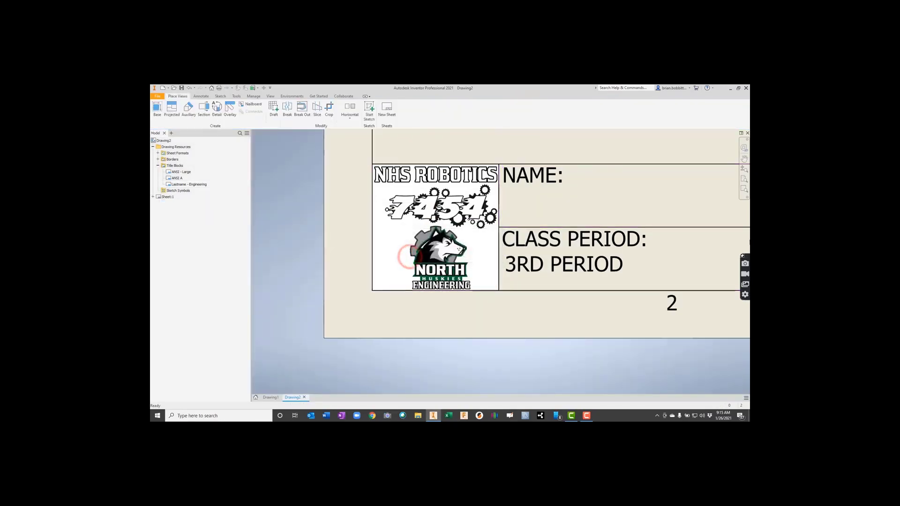
{"action": "left_click", "coordinate": [745, 181]}
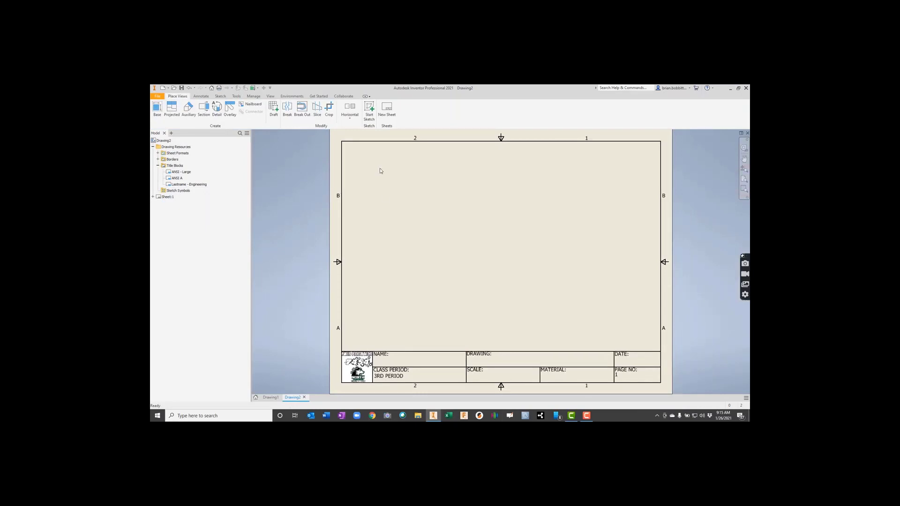
Start a base view of Cylinder.ipt, positioned at the sheet's lower left.
{"action": "left_click", "coordinate": [158, 166]}
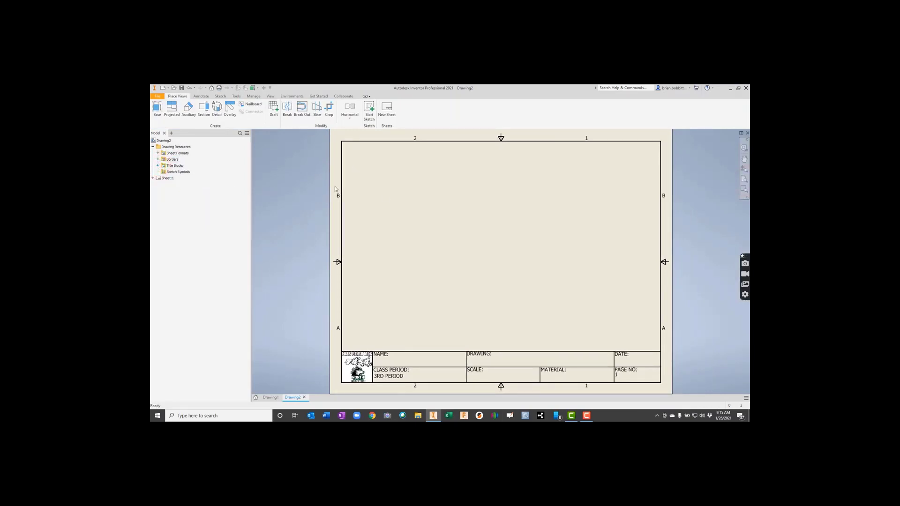
{"action": "left_click", "coordinate": [159, 109]}
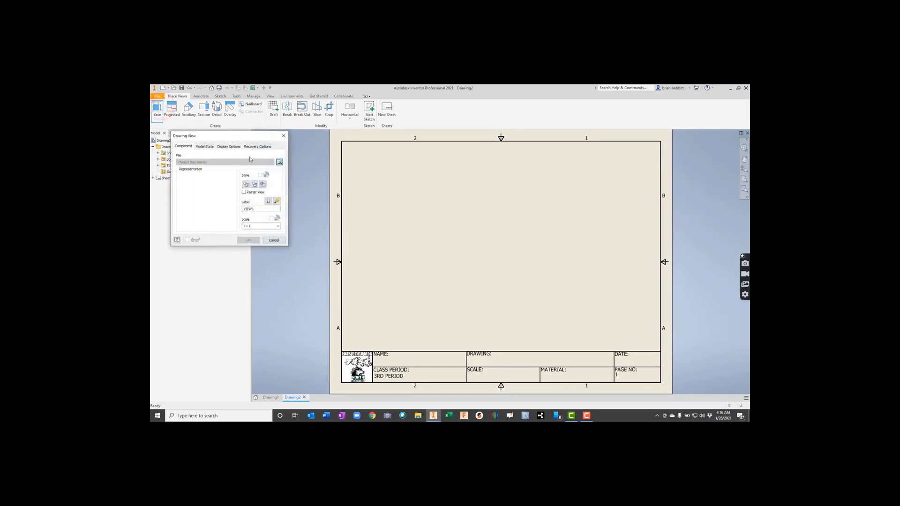
{"action": "left_click", "coordinate": [279, 161]}
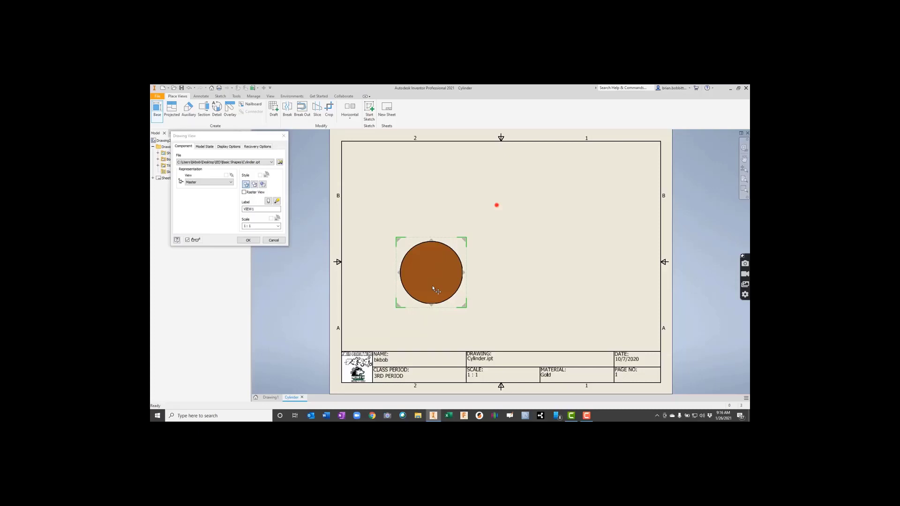
{"action": "left_click_drag", "start_coordinate": [439, 280], "coordinate": [410, 306]}
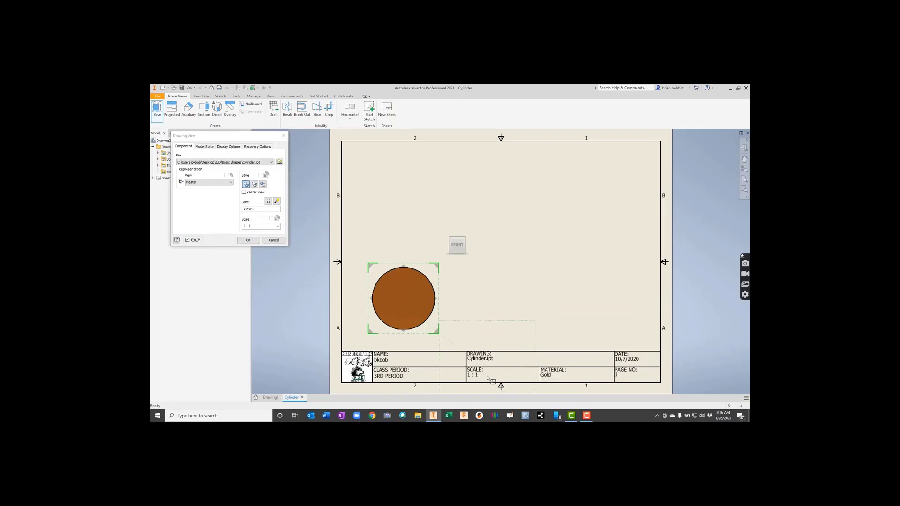
Set the view scale to 2 : 1, nudge the view up and right, and place it.
{"action": "double_click", "coordinate": [249, 226]}
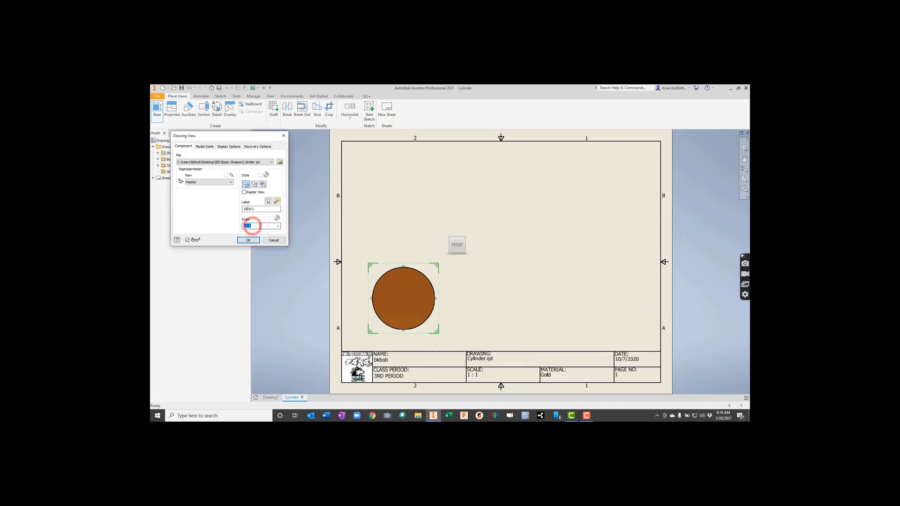
{"action": "left_click", "coordinate": [278, 226]}
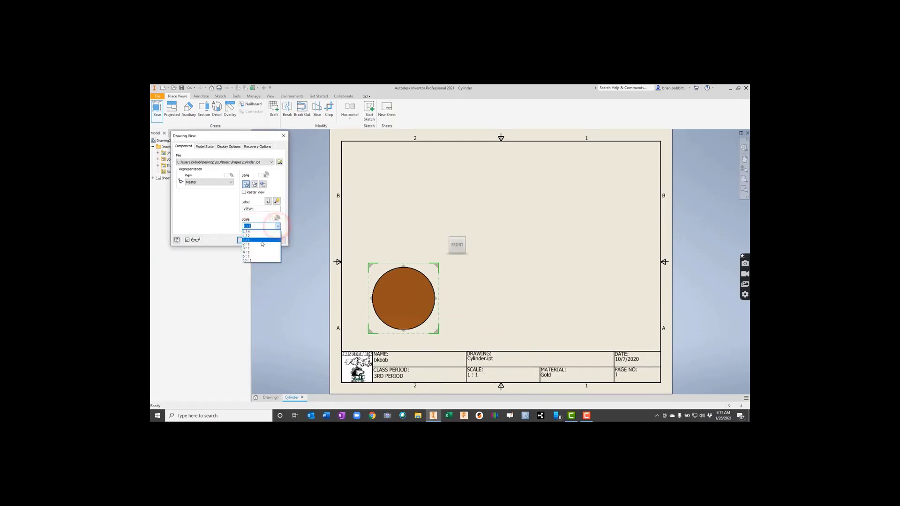
{"action": "left_click", "coordinate": [261, 244]}
{"action": "left_click_drag", "start_coordinate": [403, 311], "coordinate": [419, 286]}
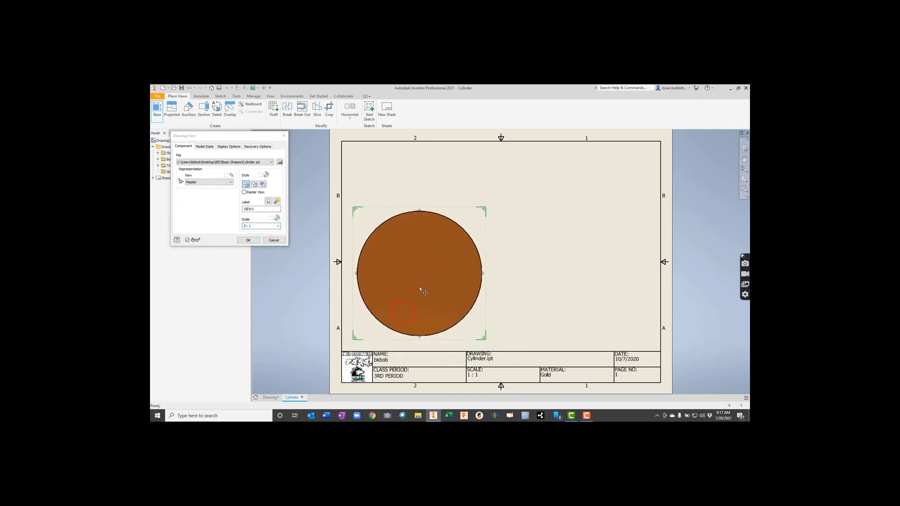
{"action": "left_click", "coordinate": [249, 241]}
{"action": "left_click", "coordinate": [249, 241]}
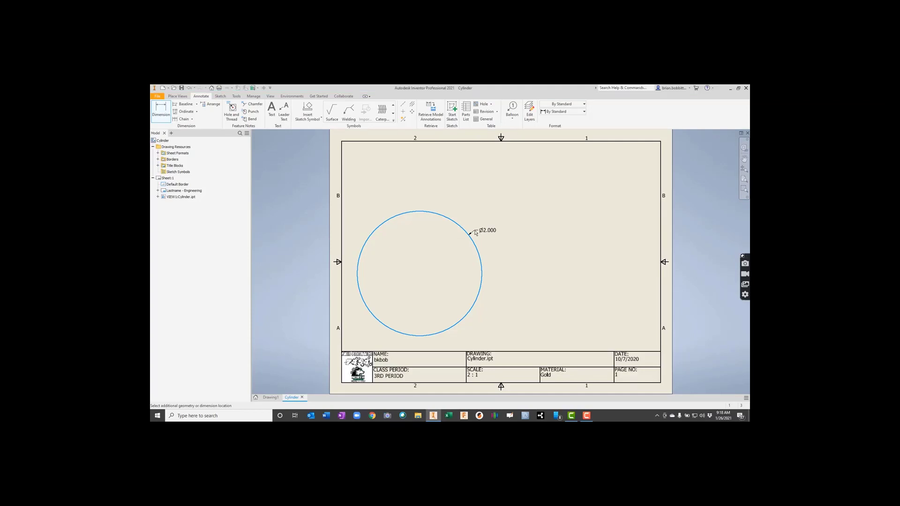
Choose Save Copy As Template from the File menu's Save As options.
{"action": "left_click", "coordinate": [157, 96]}
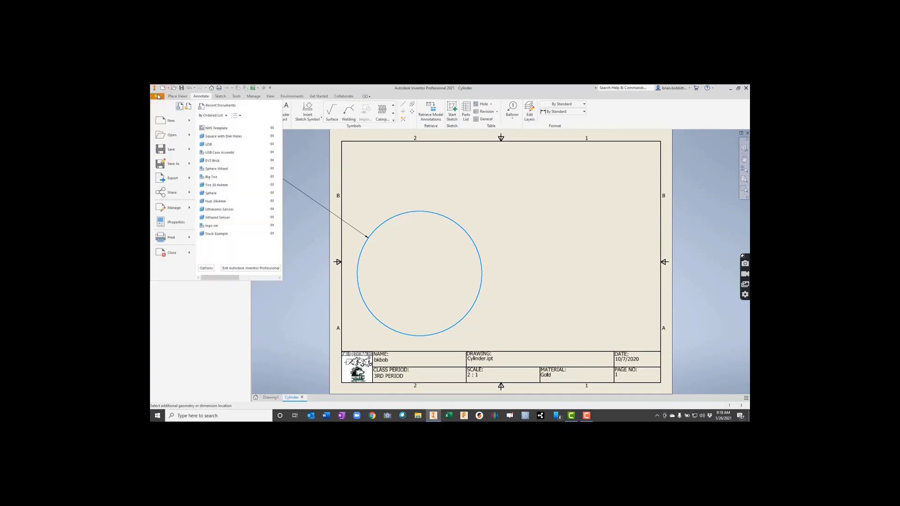
{"action": "left_click", "coordinate": [188, 164]}
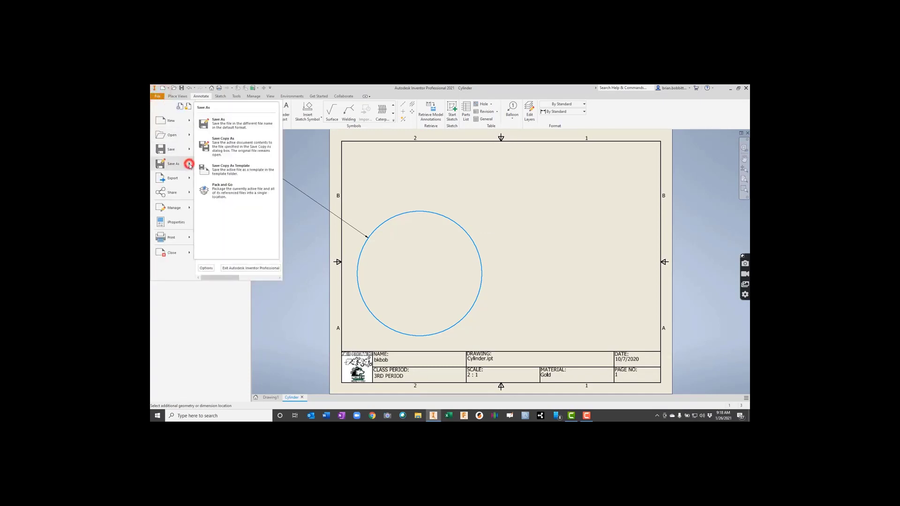
{"action": "left_click", "coordinate": [237, 169]}
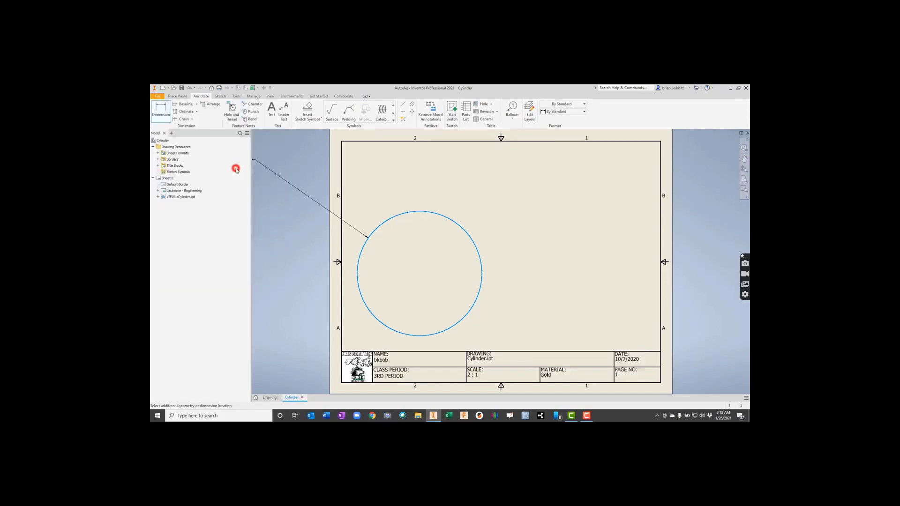